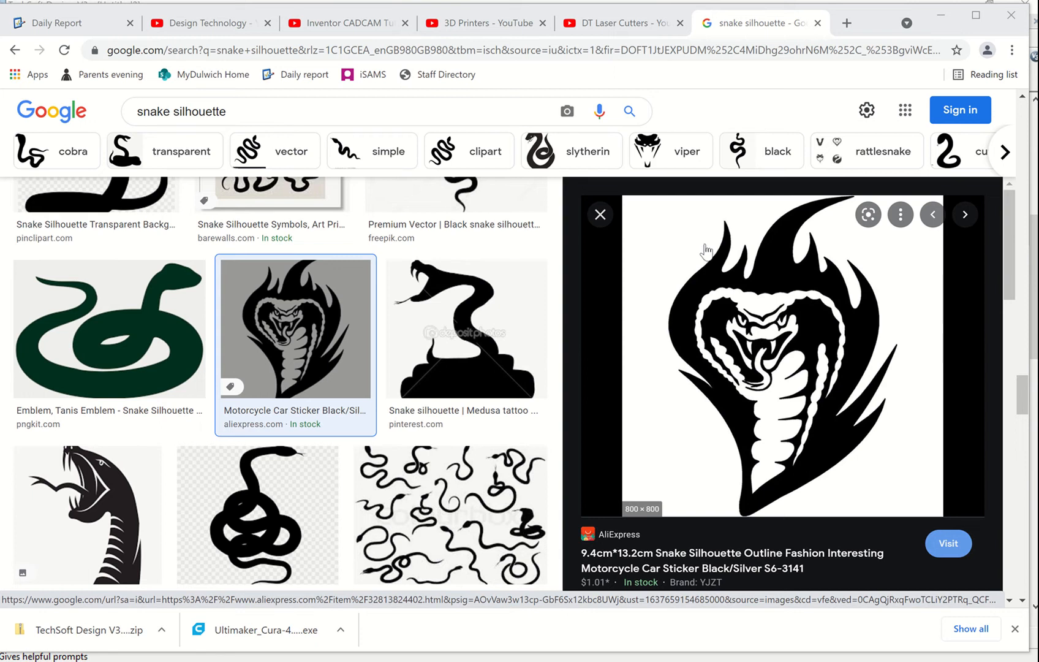
# Copy the cobra silhouette image from the web search results and paste it onto the TechSoft Design drawing sheet
pyautogui.rightClick(790, 427)
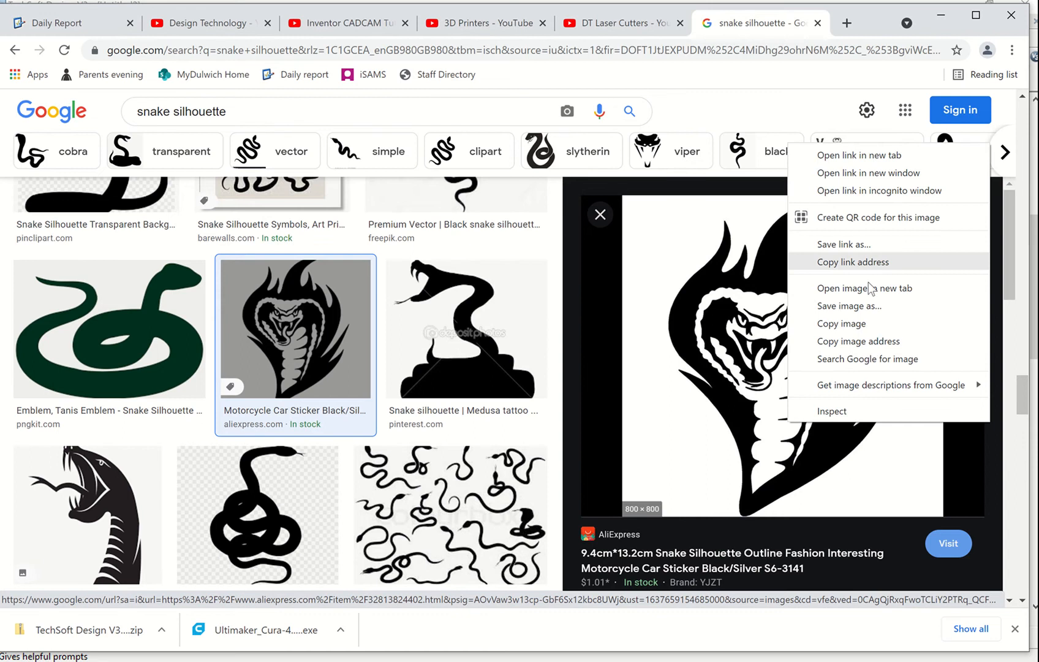
pyautogui.click(860, 323)
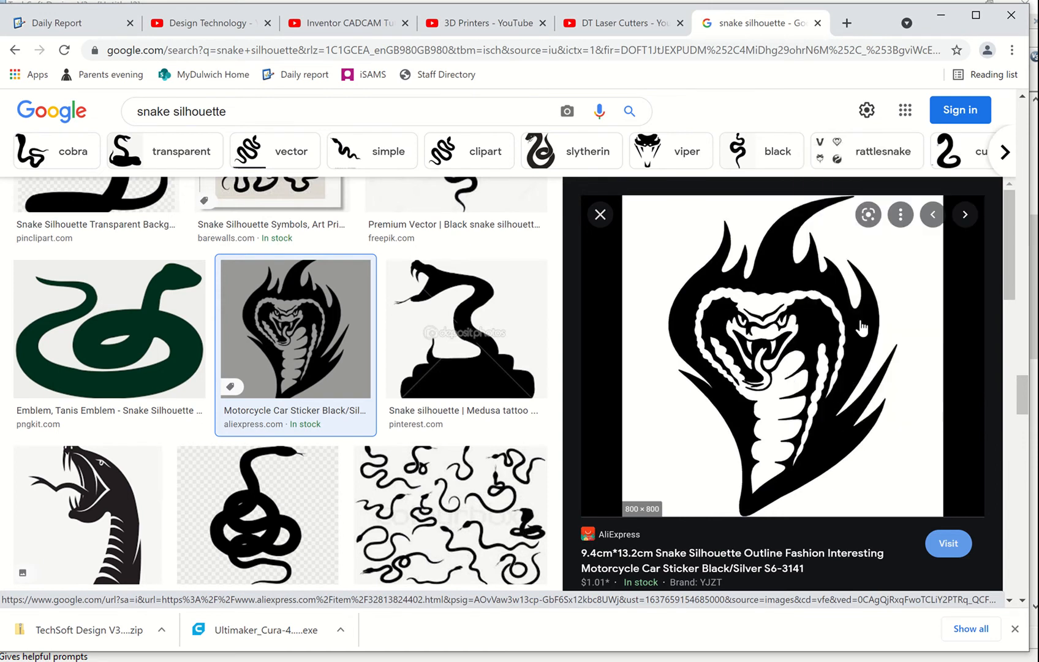
pyautogui.hotkey('alt', 'Tab')
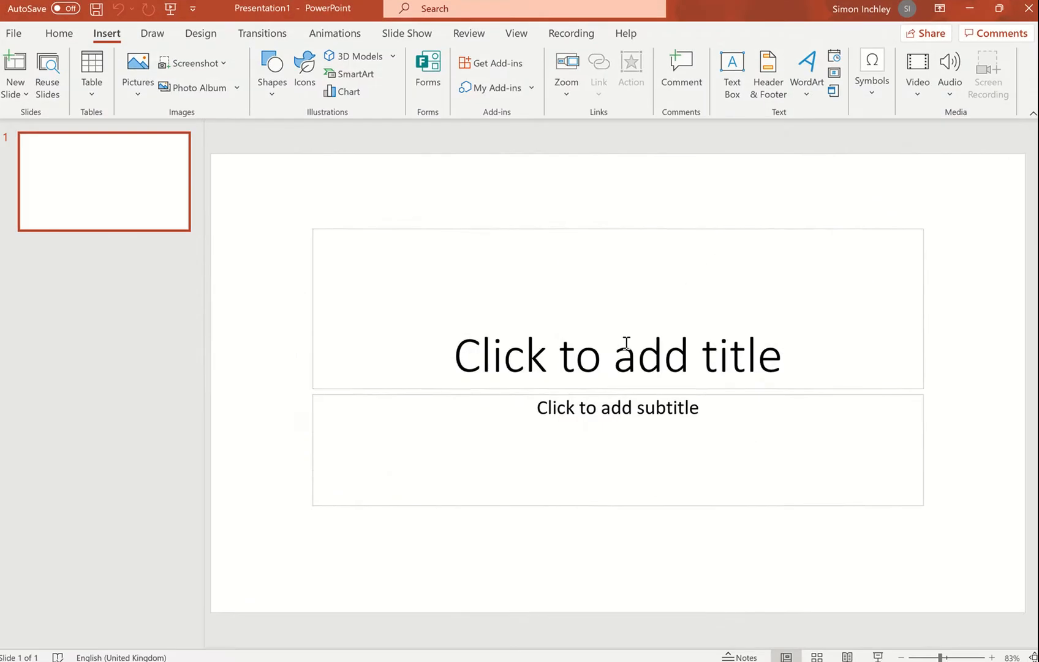
pyautogui.hotkey('alt', 'Tab')
pyautogui.hotkey('alt', 'Tab')
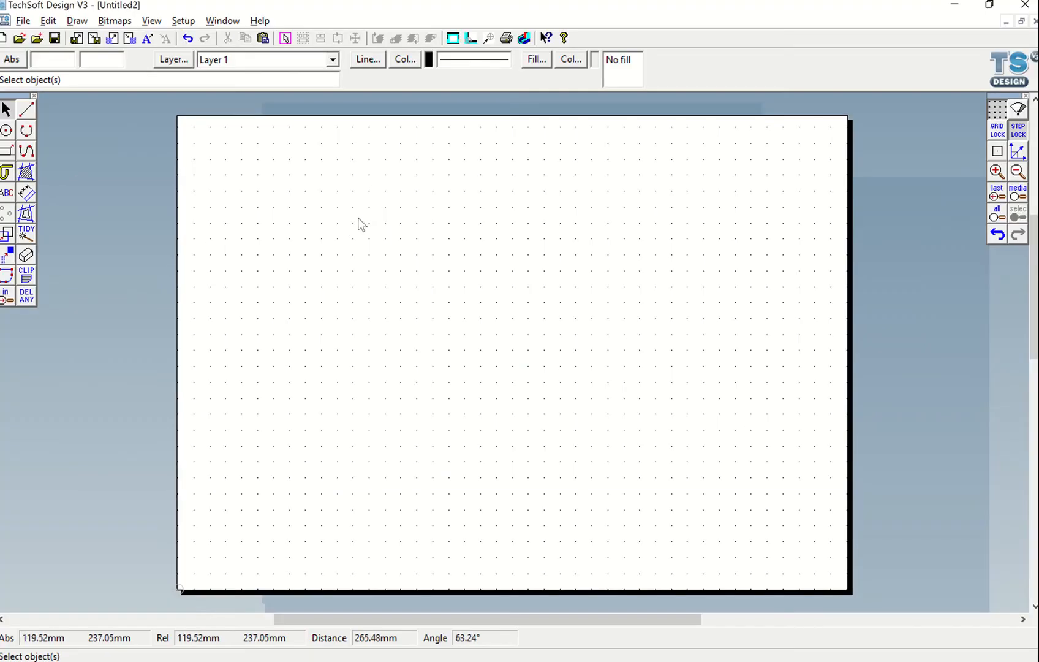
pyautogui.rightClick(330, 193)
pyautogui.click(399, 232)
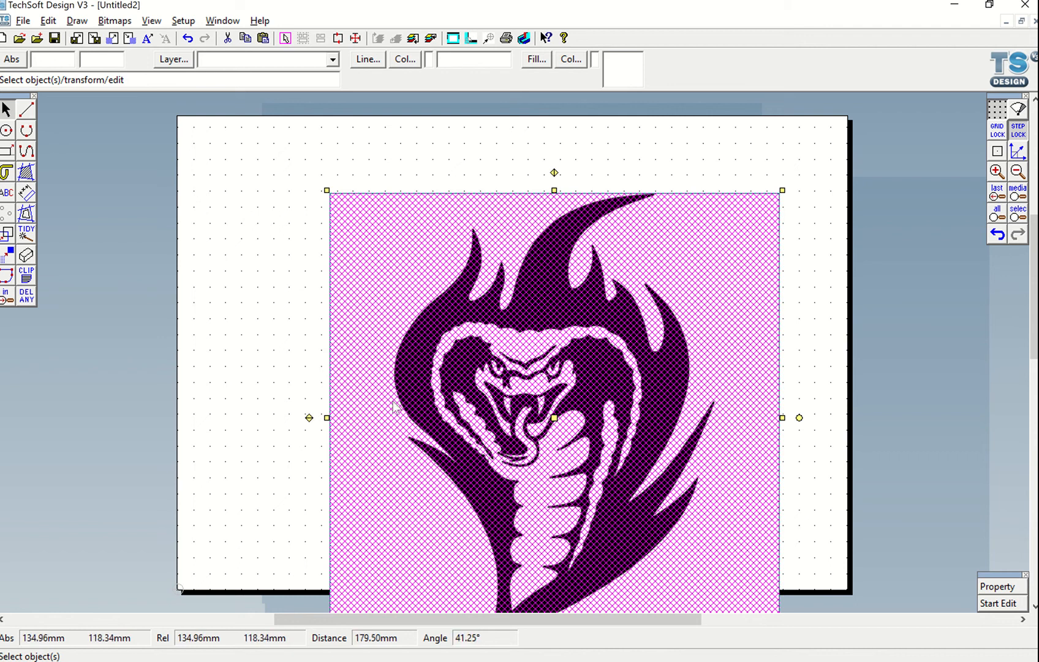
# Enable transparency on the pasted cobra bitmap
pyautogui.click(269, 329)
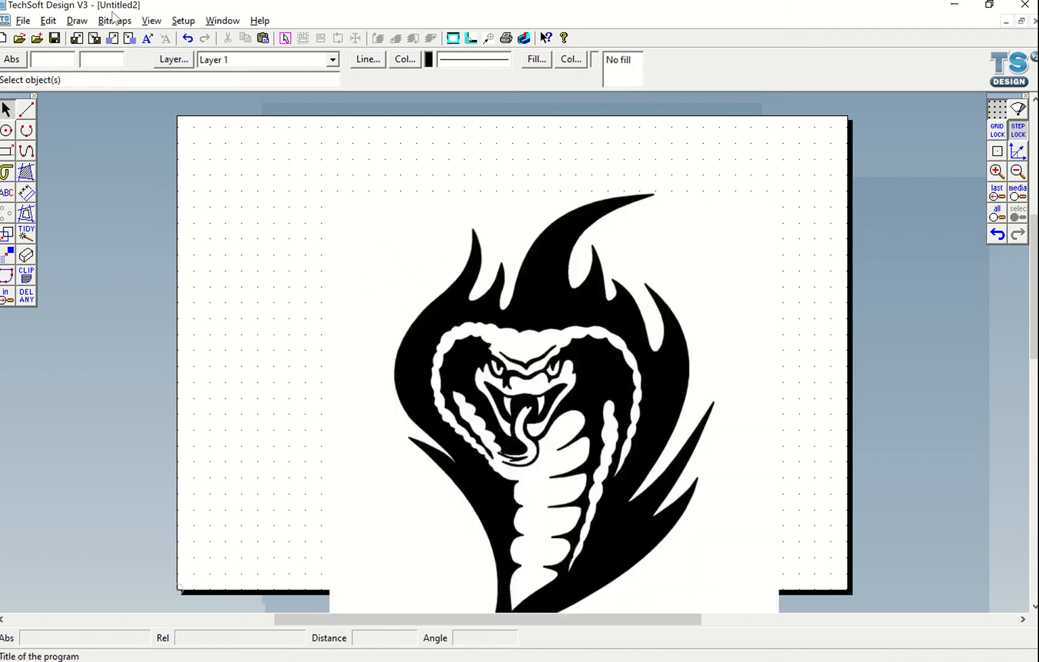
pyautogui.click(350, 221)
pyautogui.click(114, 20)
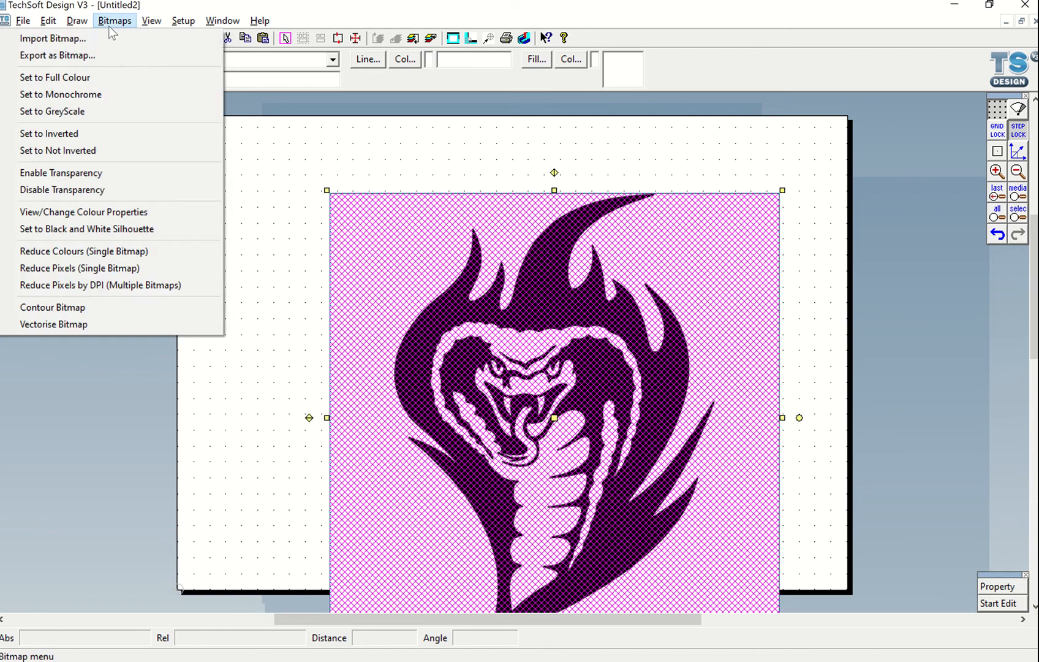
pyautogui.click(105, 172)
pyautogui.click(228, 265)
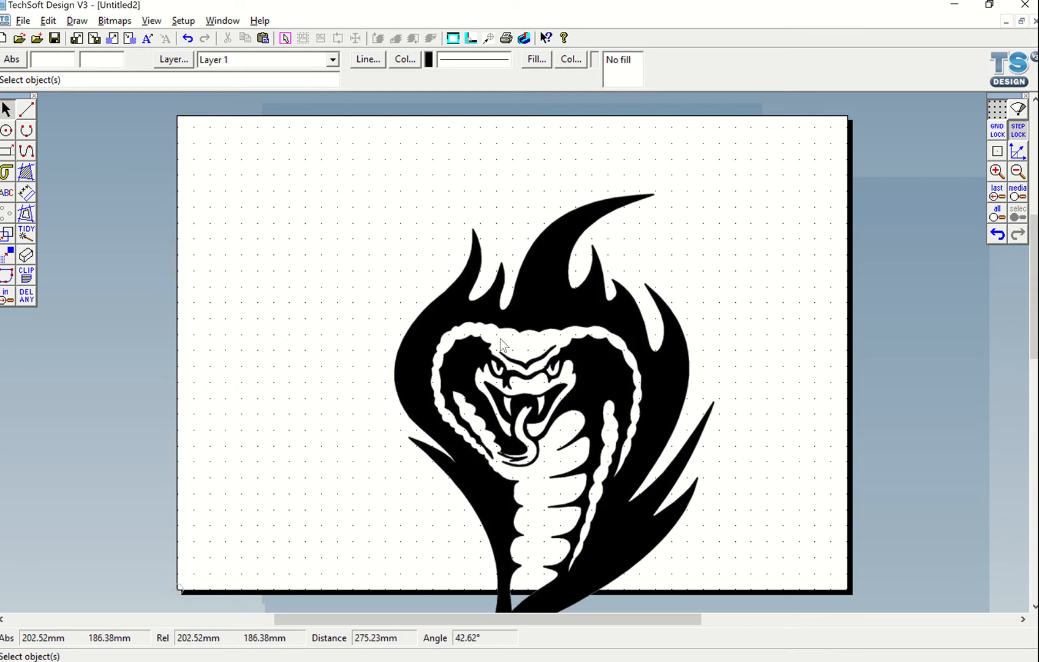
# Contour the cobra bitmap as a single outside tool path with the contour spacing reduced
pyautogui.click(552, 301)
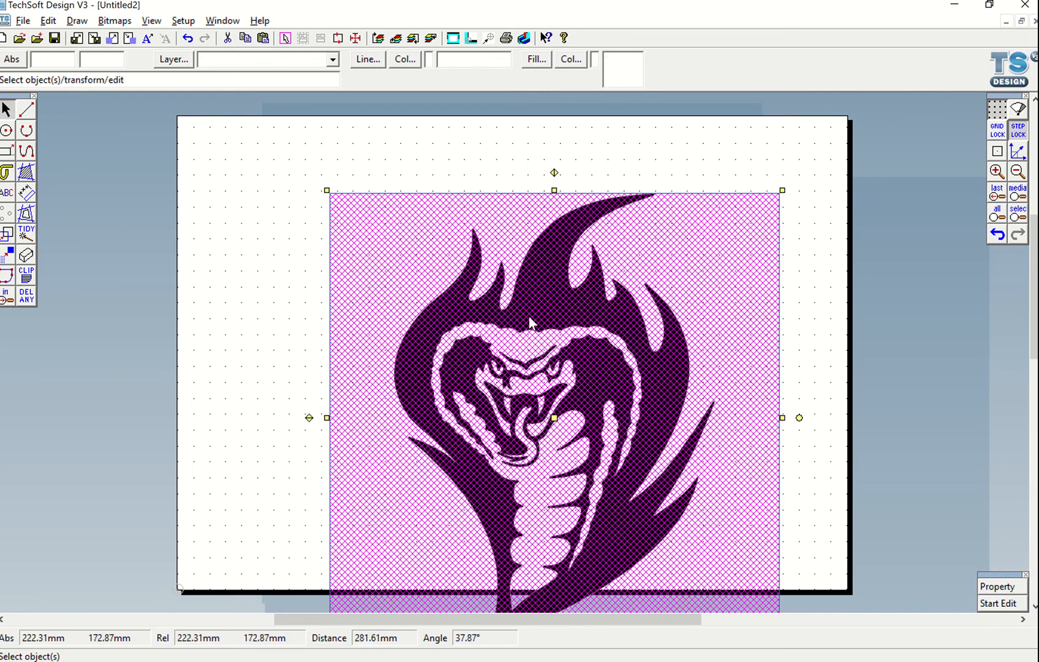
pyautogui.click(114, 21)
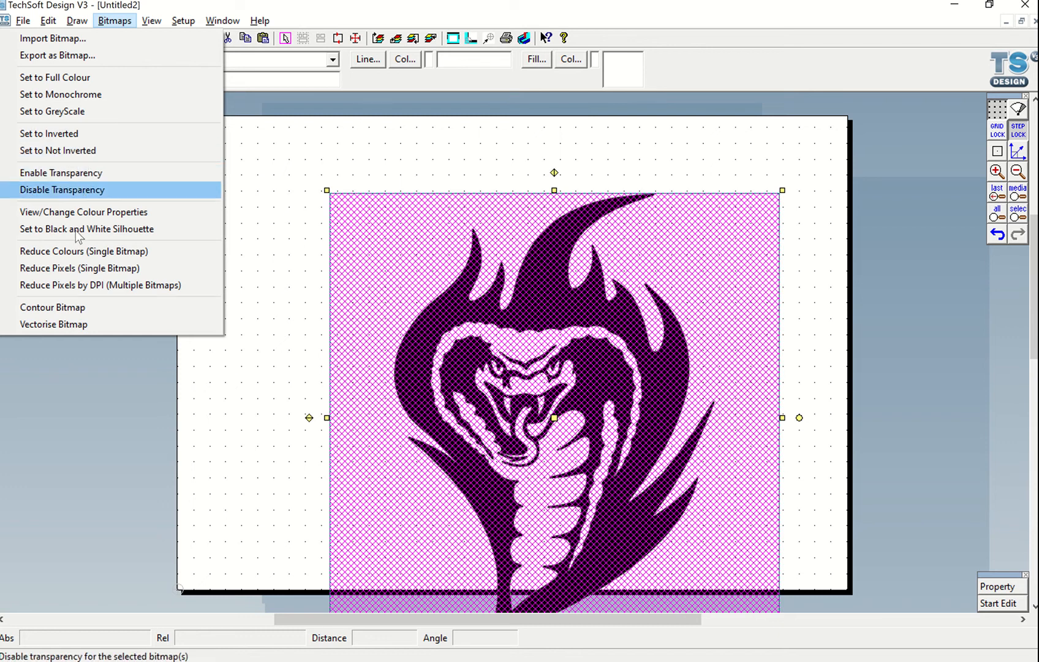
pyautogui.click(80, 307)
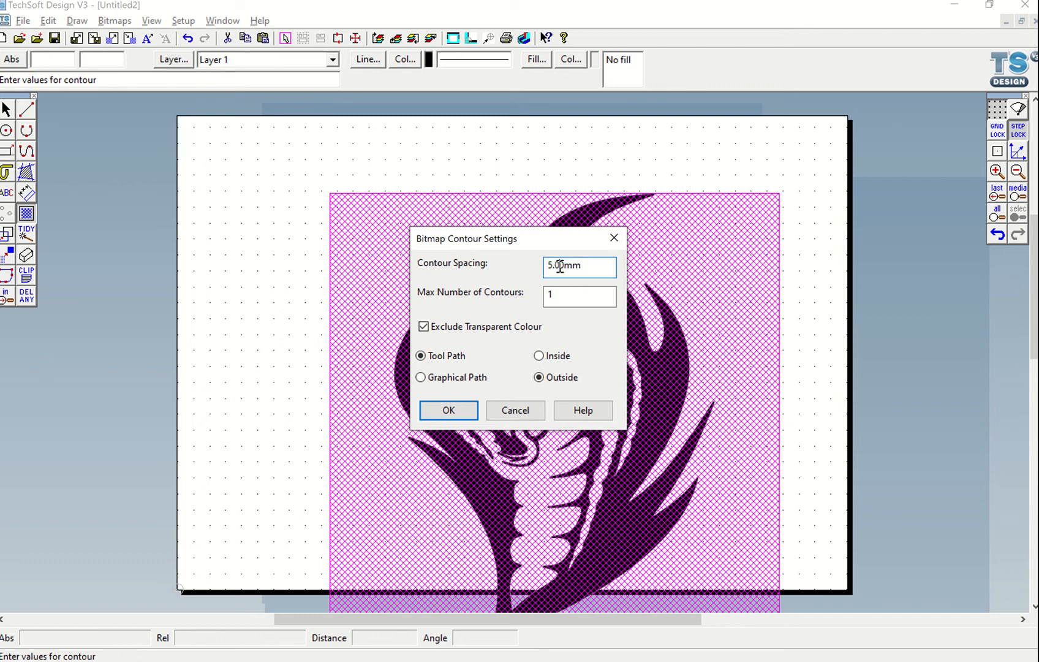
pyautogui.moveTo(560, 264); pyautogui.dragTo(536, 268)
pyautogui.press('BackSpace')
pyautogui.click(554, 299)
pyautogui.click(449, 410)
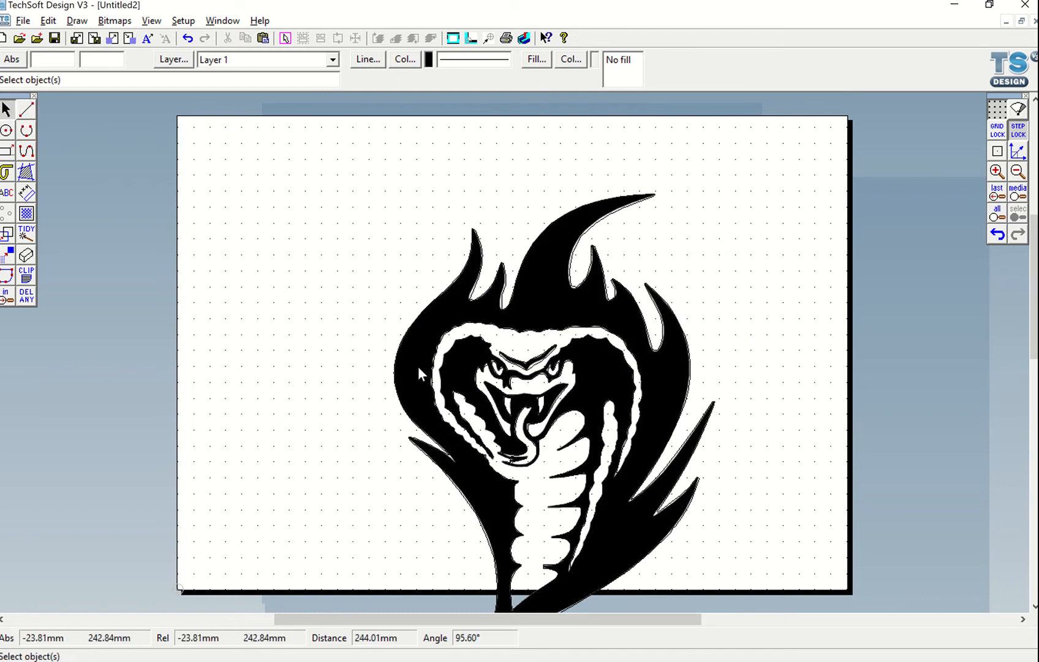
# Move the cobra bitmap off the sheet to the right, away from its new contour
pyautogui.click(603, 389)
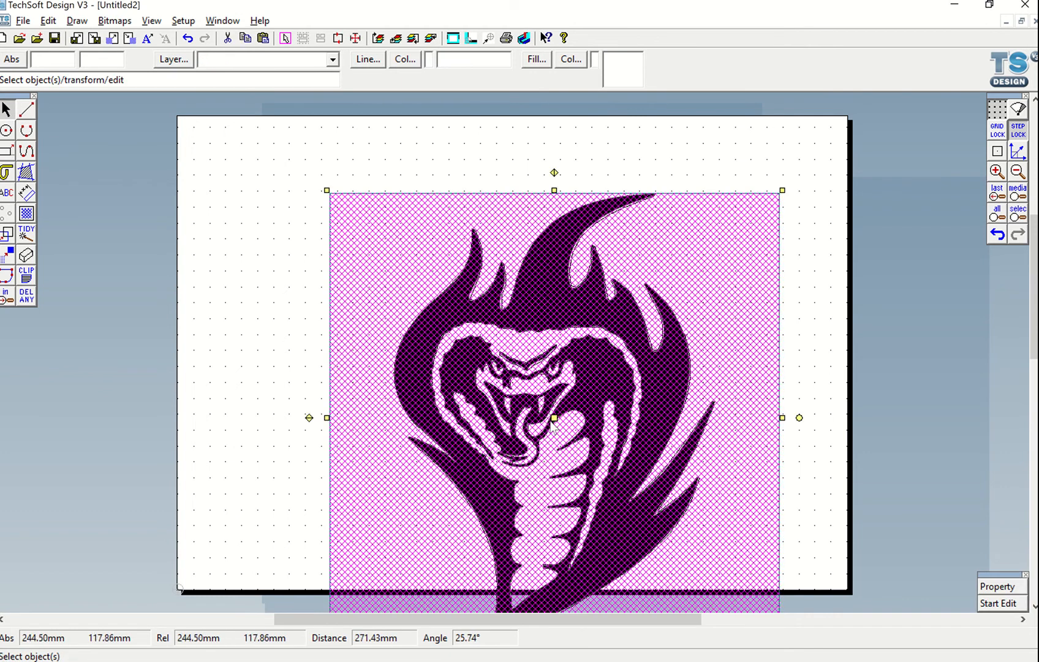
pyautogui.moveTo(554, 423)
pyautogui.mouseDown()
pyautogui.moveTo(986, 416)
pyautogui.moveTo(1023, 364)
pyautogui.mouseUp()
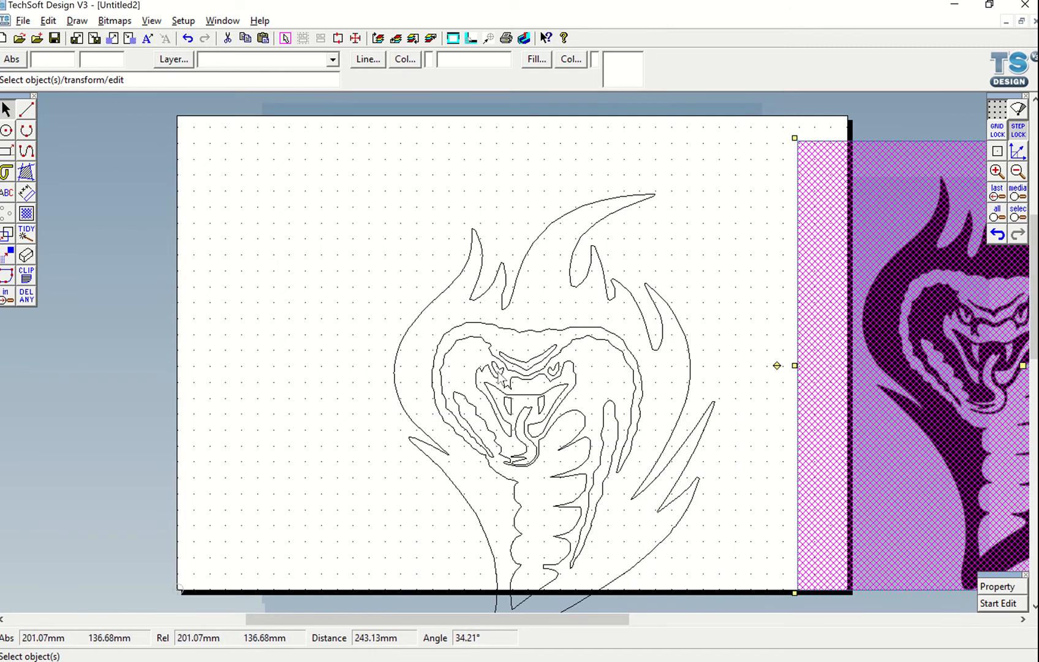
pyautogui.scroll(-3, 498, 377)
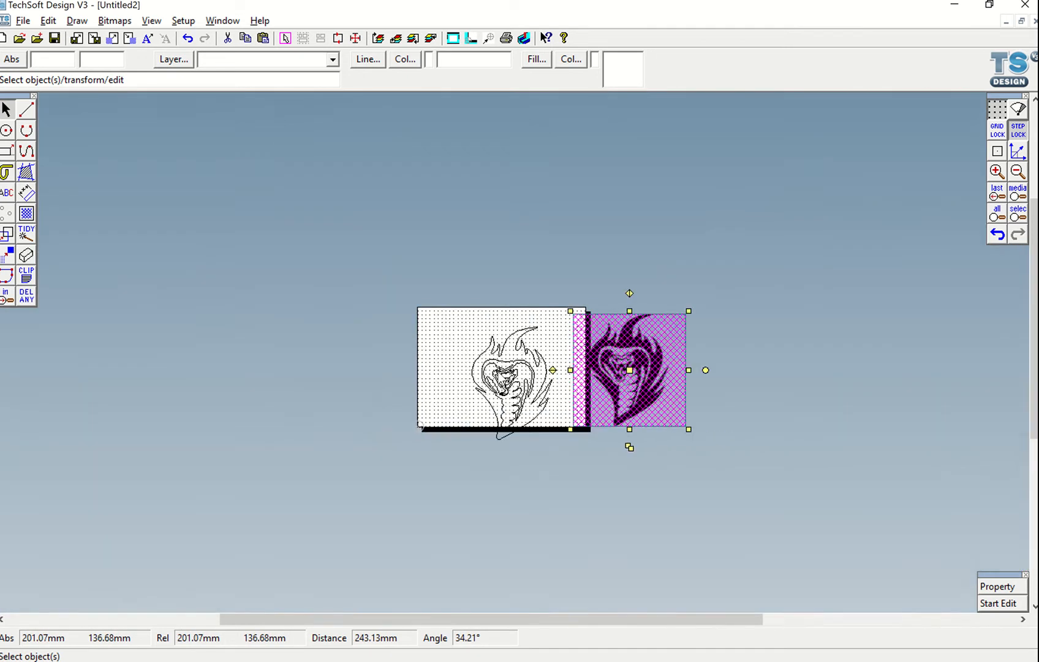
pyautogui.scroll(3, 498, 377)
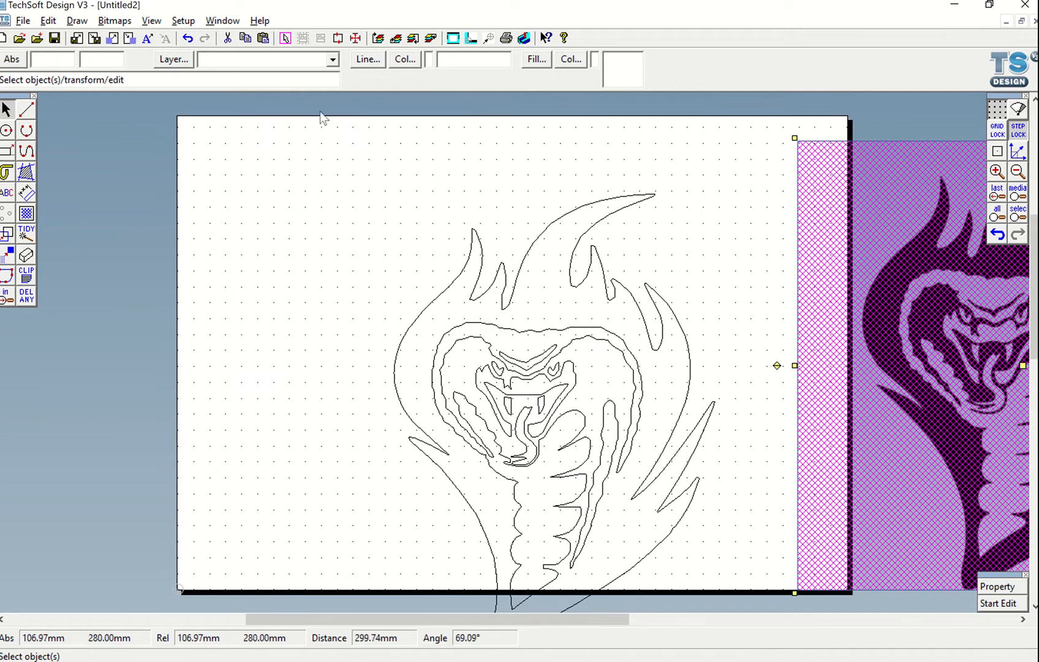
# Move the cobra contour to the sheet's top-left corner and shrink it to about half its size
pyautogui.click(471, 288)
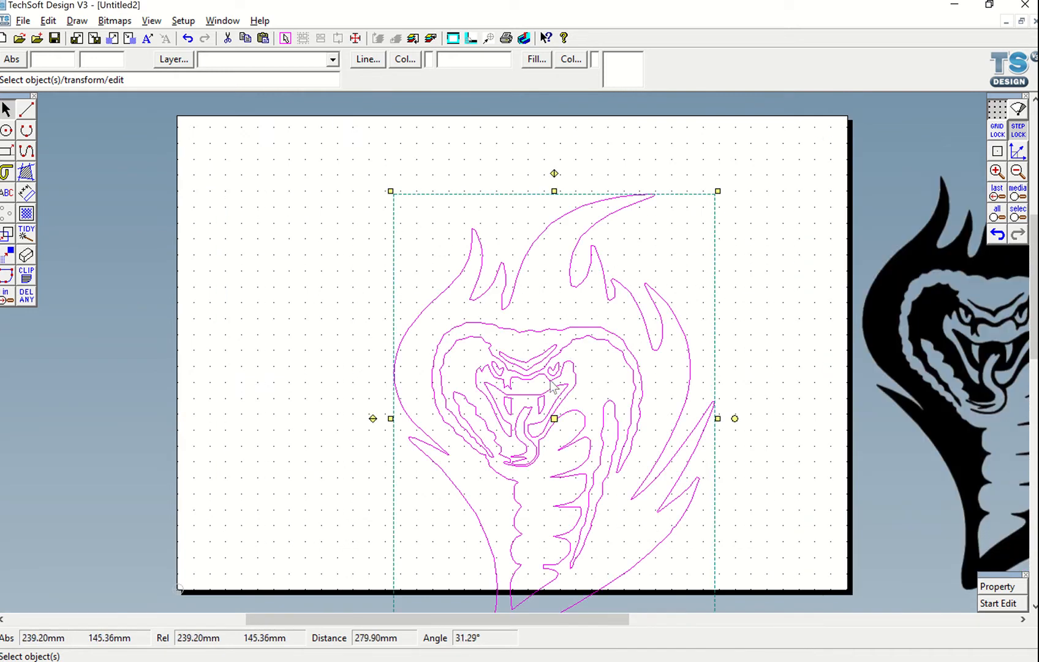
pyautogui.moveTo(556, 419); pyautogui.dragTo(363, 356)
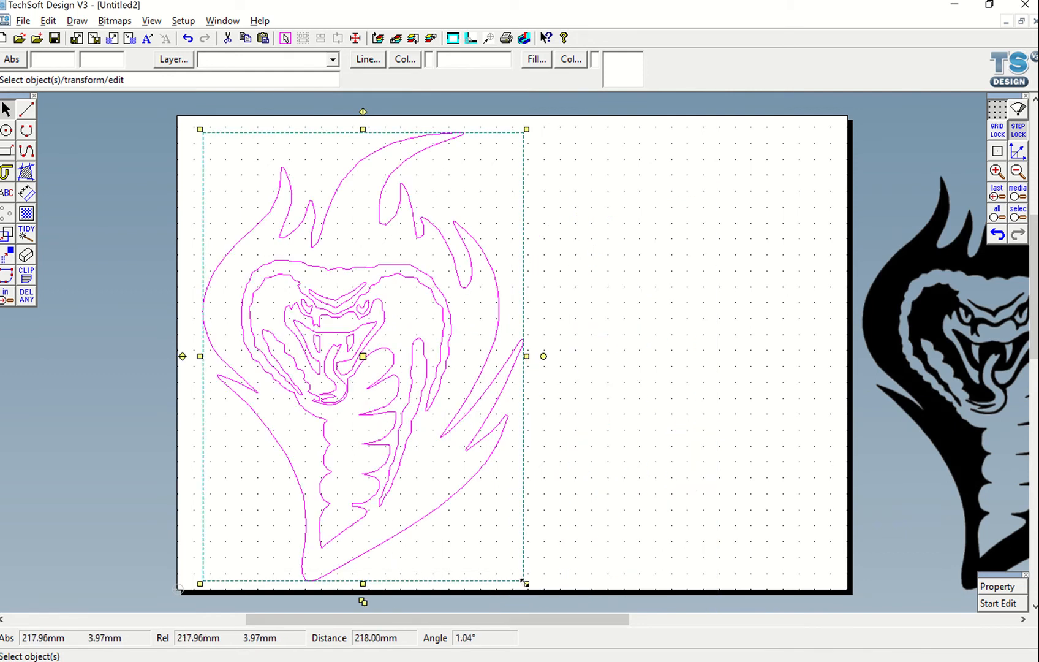
pyautogui.moveTo(525, 582); pyautogui.dragTo(358, 362)
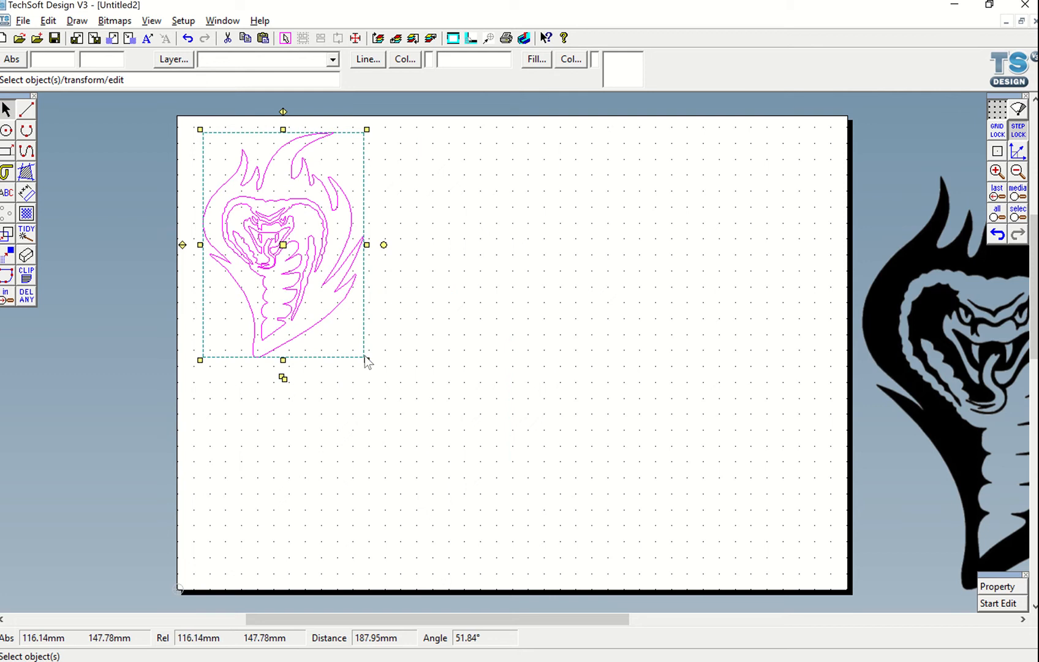
pyautogui.click(907, 302)
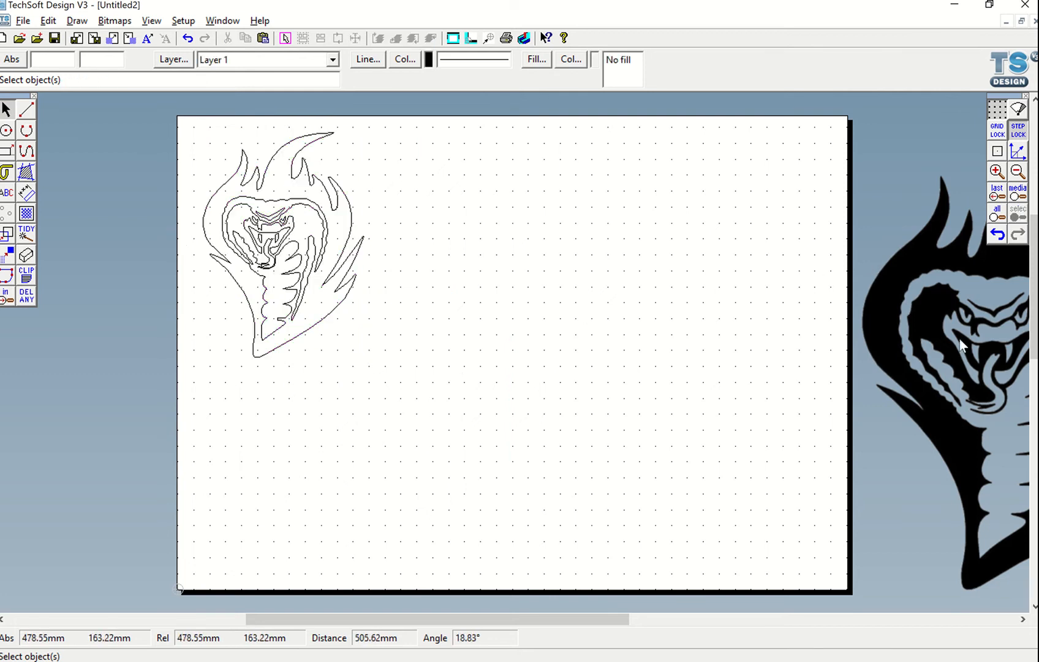
# Move the cobra bitmap back onto the right side of the sheet
pyautogui.scroll(2, 820, 313)
pyautogui.scroll(-5, 819, 314)
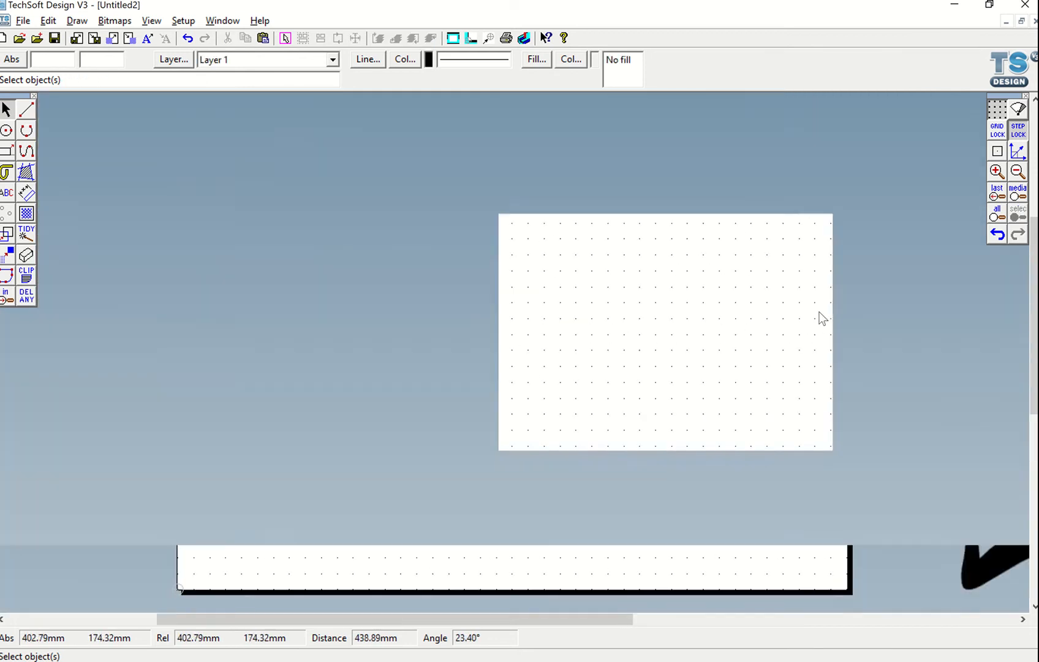
pyautogui.click(860, 342)
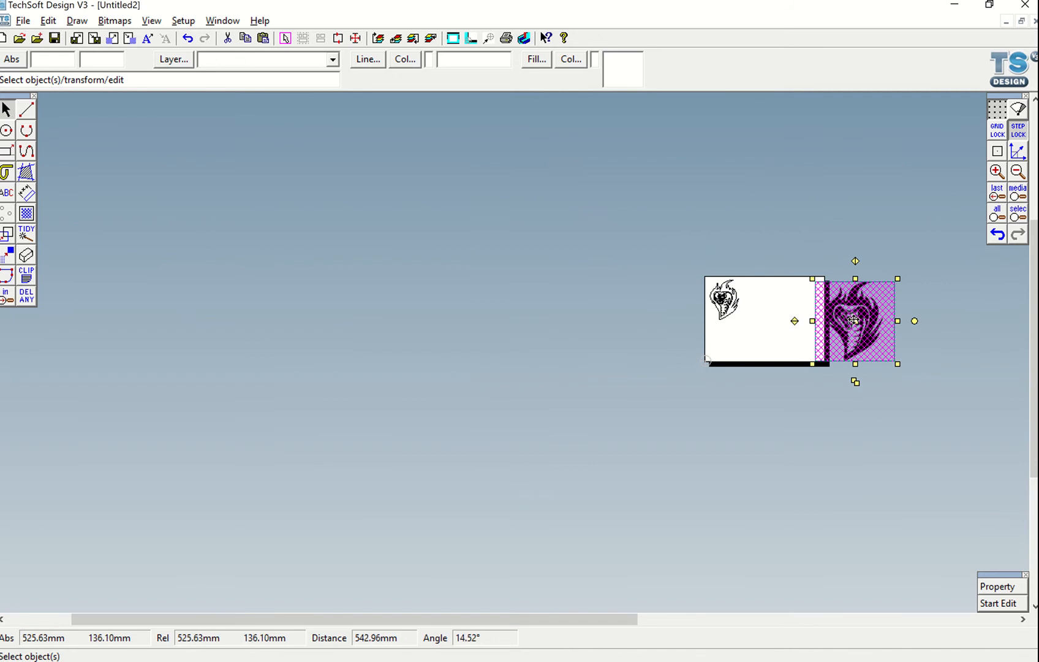
pyautogui.moveTo(855, 320); pyautogui.dragTo(791, 321)
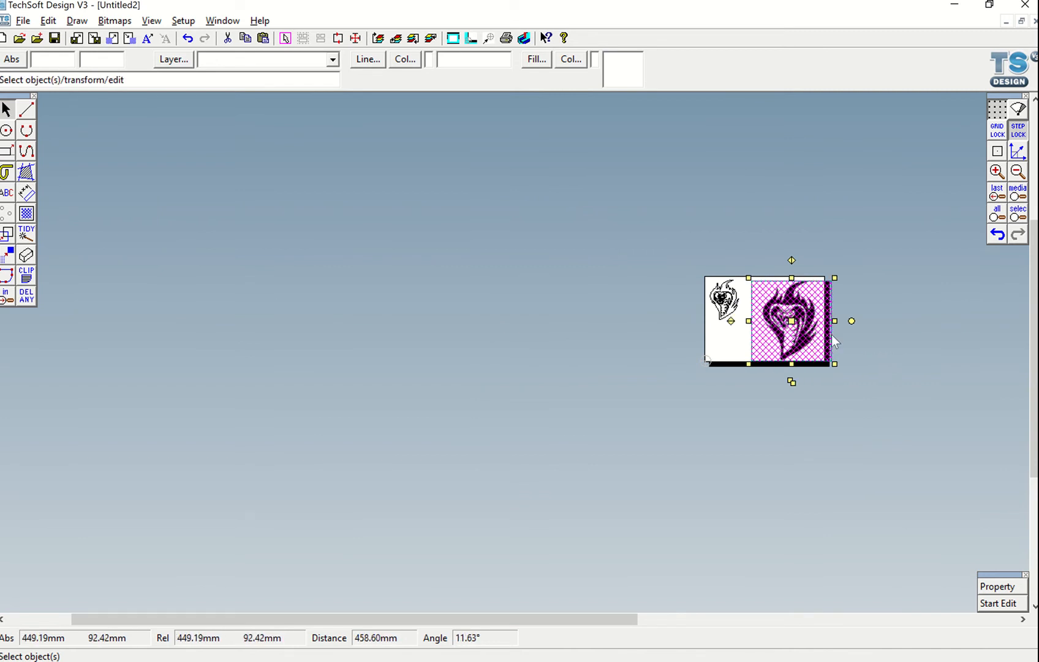
pyautogui.scroll(-3, 832, 334)
pyautogui.scroll(6, 832, 334)
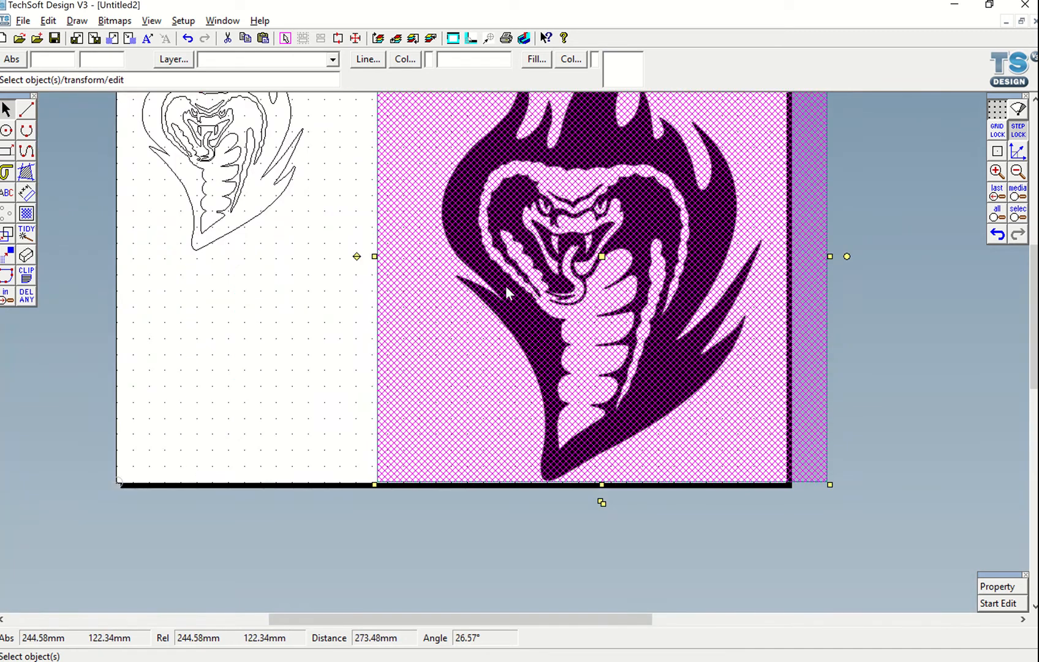
# Vectorise the cobra bitmap including only the black colour group, using default conversion settings
pyautogui.click(104, 23)
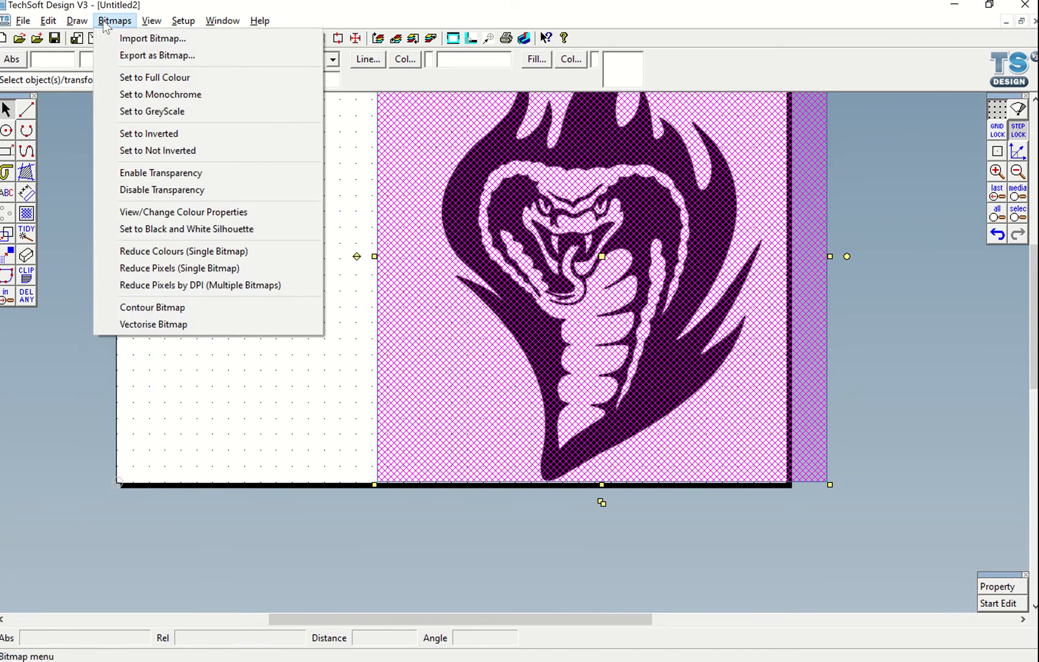
pyautogui.click(143, 324)
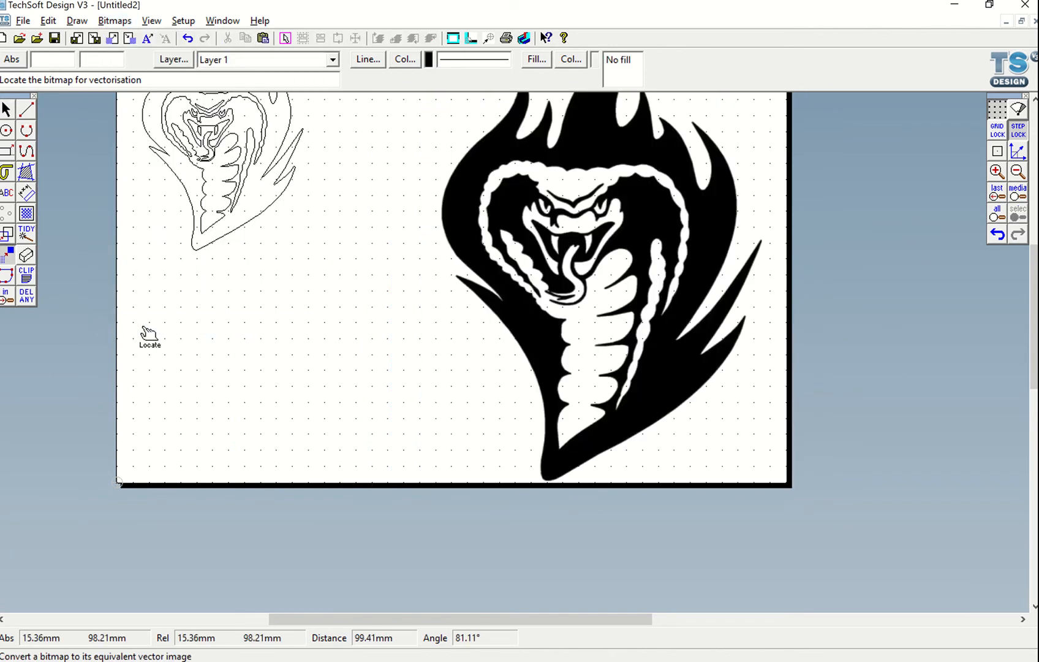
pyautogui.click(466, 231)
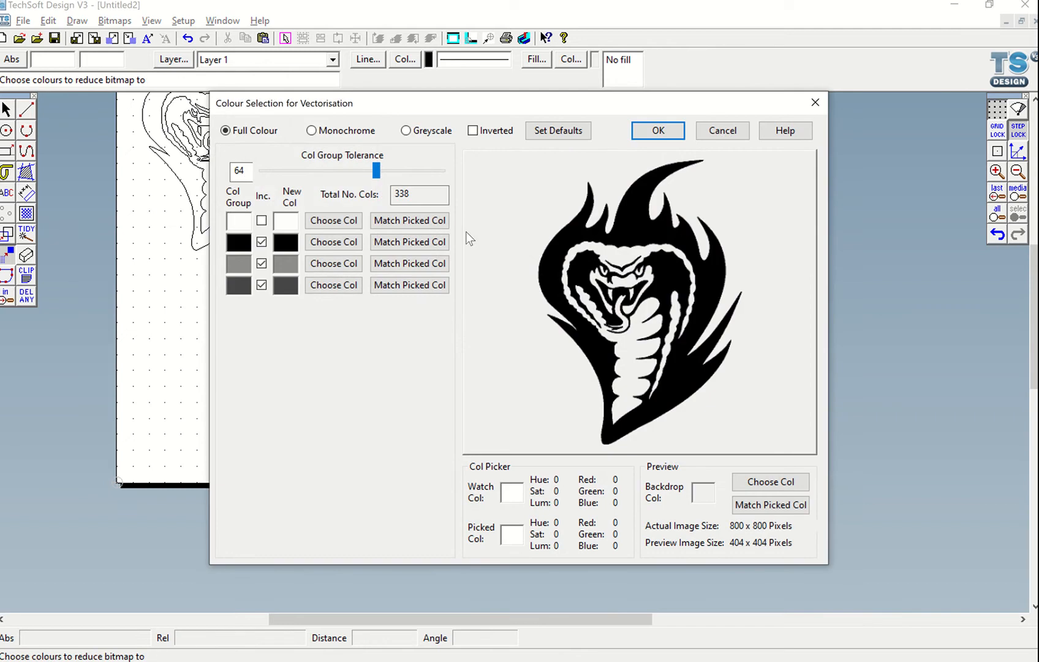
pyautogui.click(263, 263)
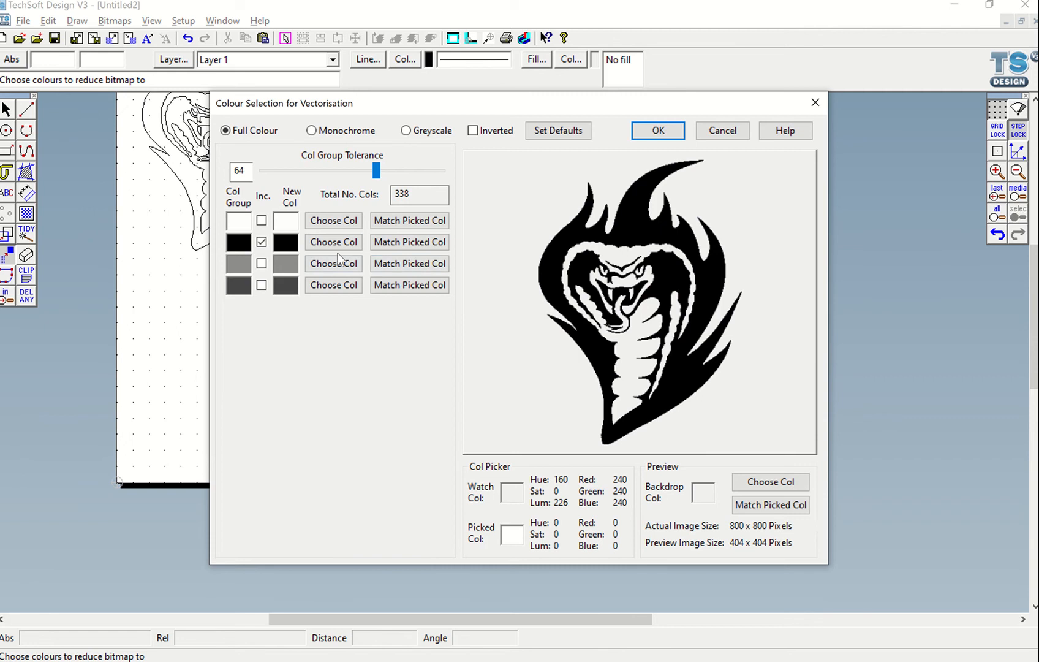
pyautogui.click(262, 221)
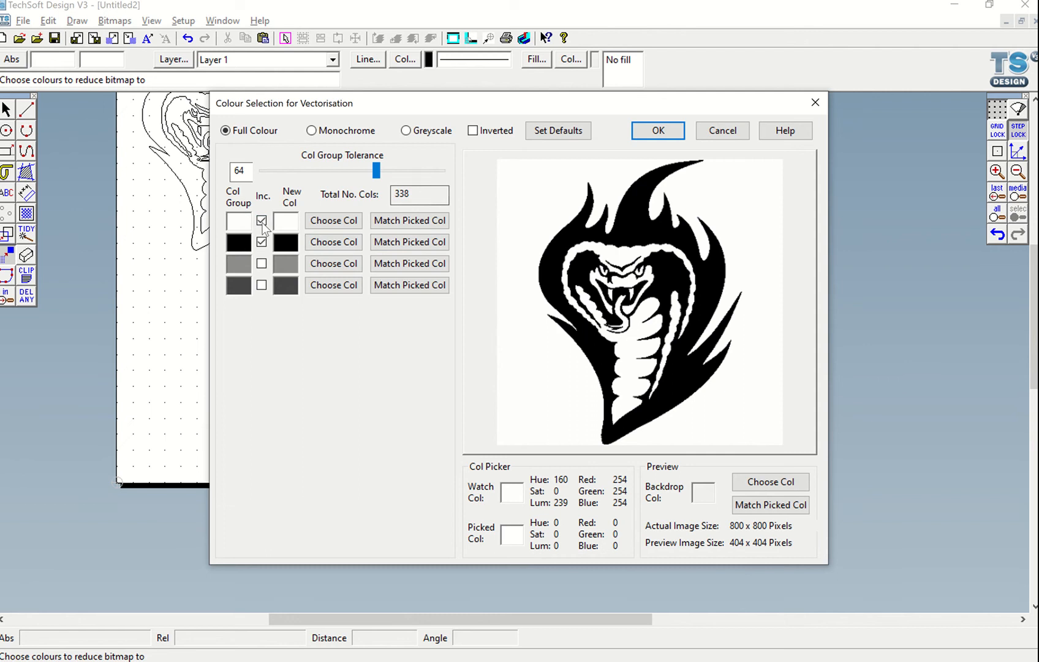
pyautogui.click(262, 221)
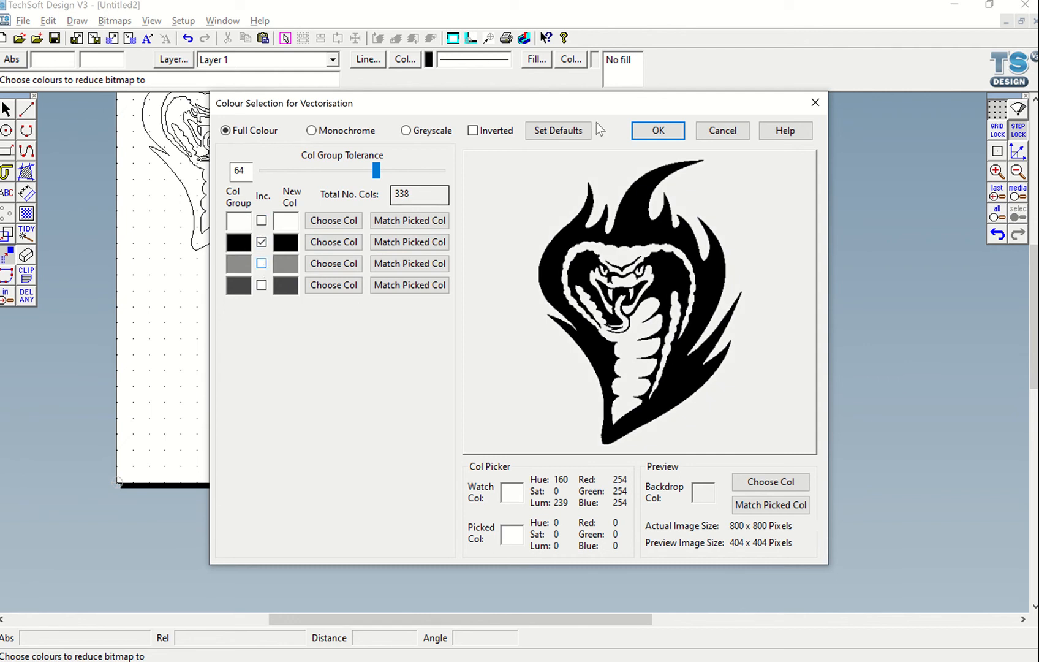
pyautogui.click(658, 131)
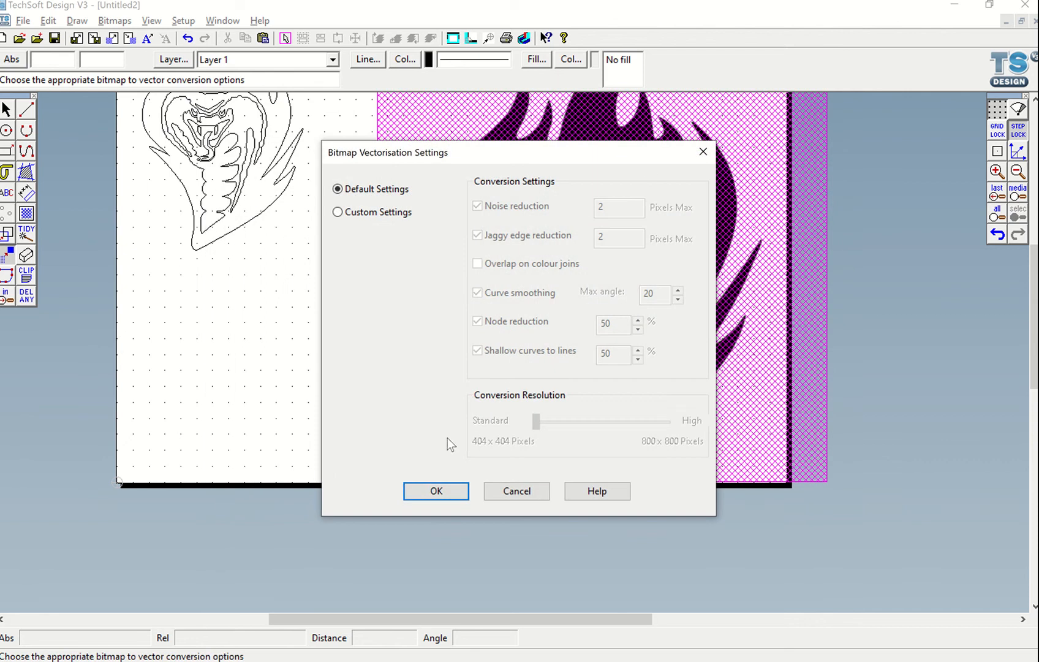
pyautogui.click(436, 492)
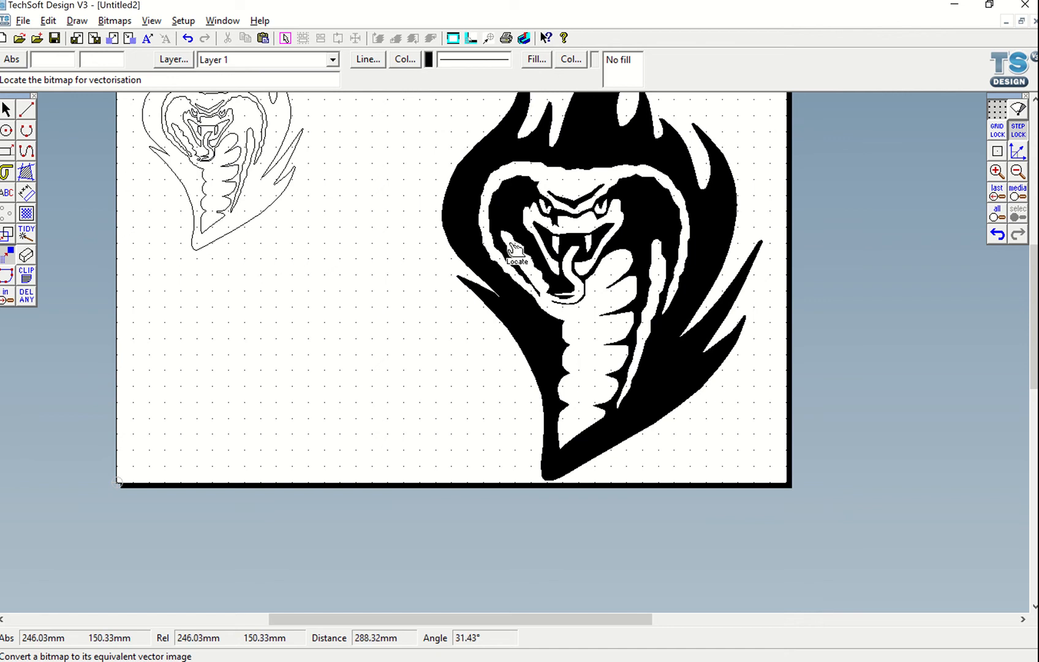
# Give the vectorised cobra a red cross-hatch fill and apply it
pyautogui.doubleClick(7, 110)
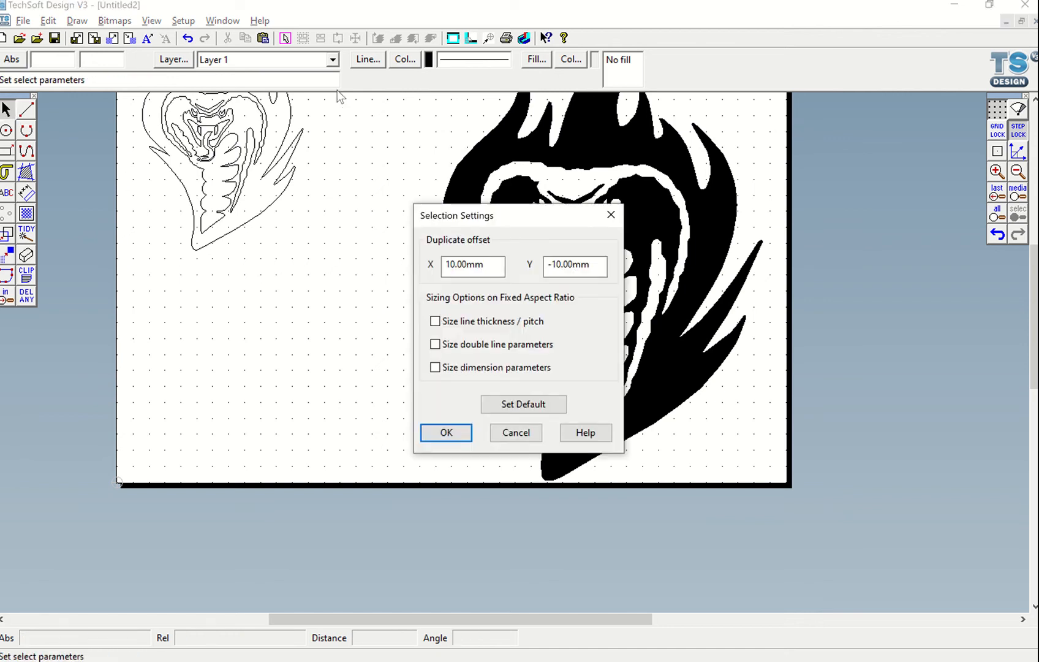
pyautogui.click(611, 215)
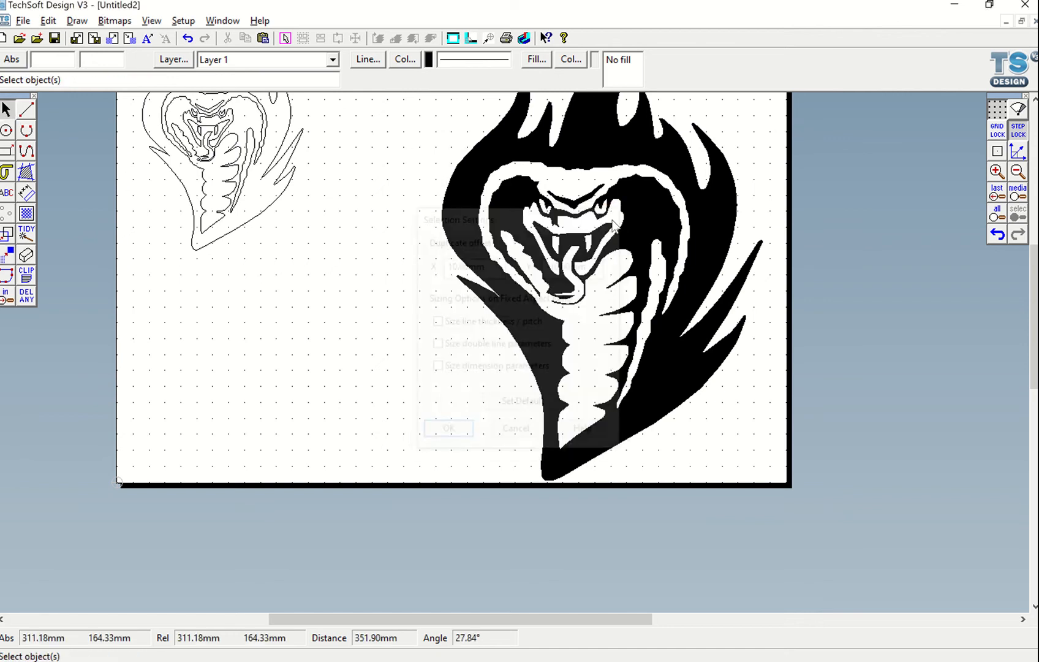
pyautogui.click(606, 141)
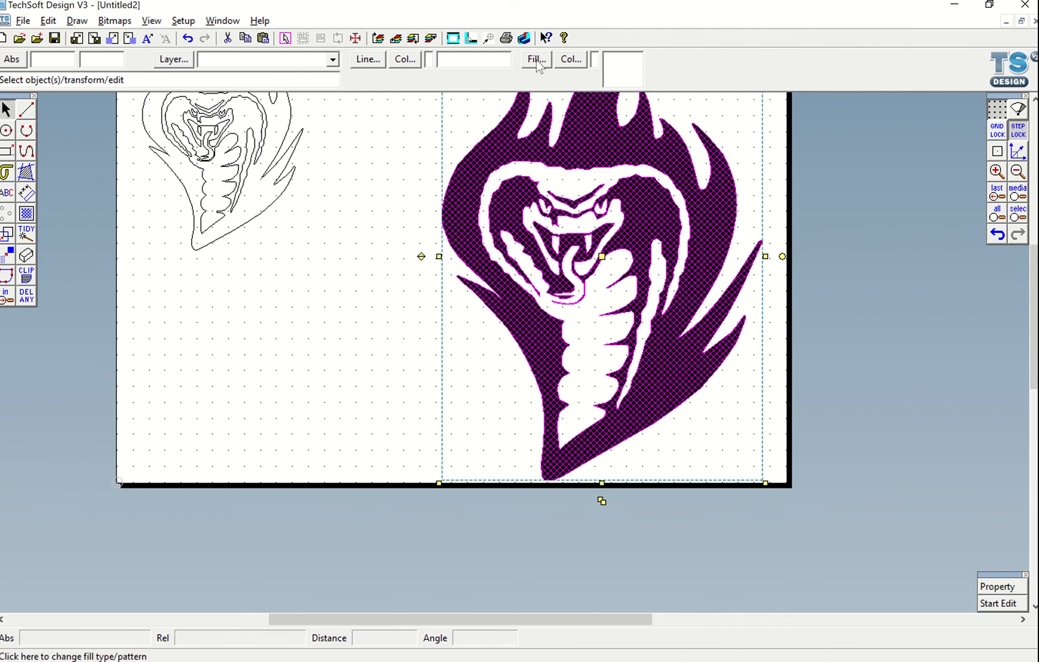
pyautogui.click(536, 60)
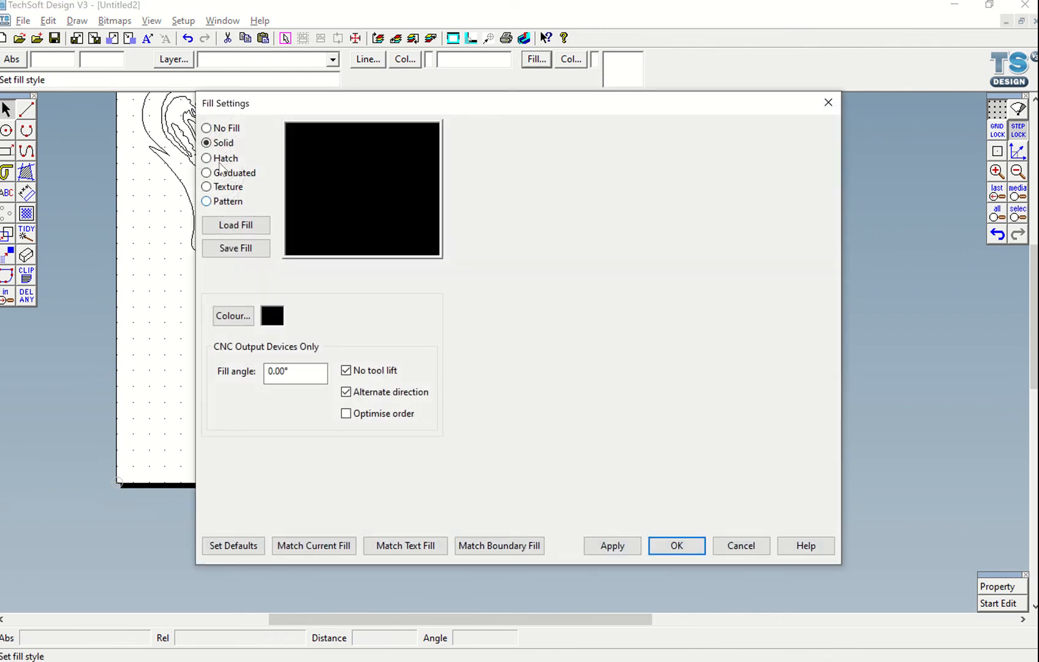
pyautogui.click(221, 159)
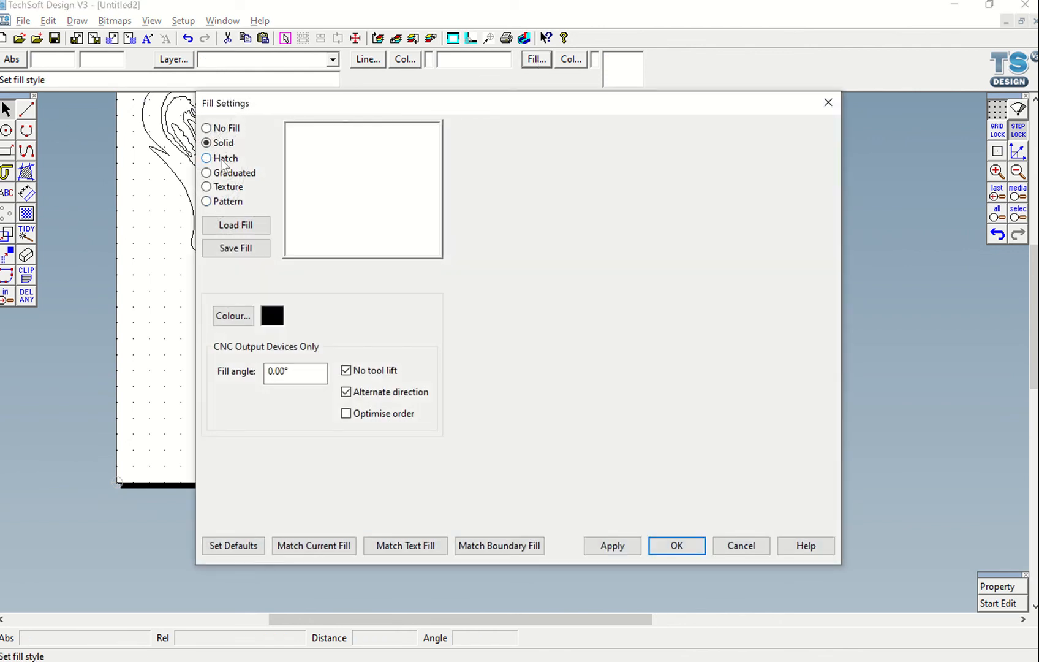
pyautogui.click(245, 320)
pyautogui.click(469, 380)
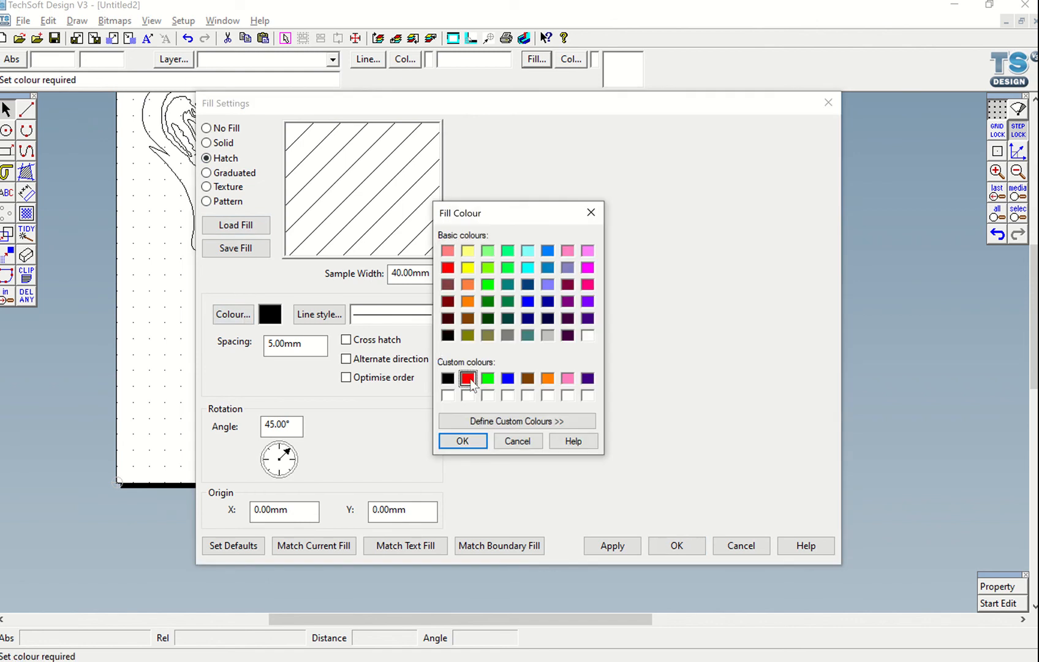
pyautogui.click(469, 441)
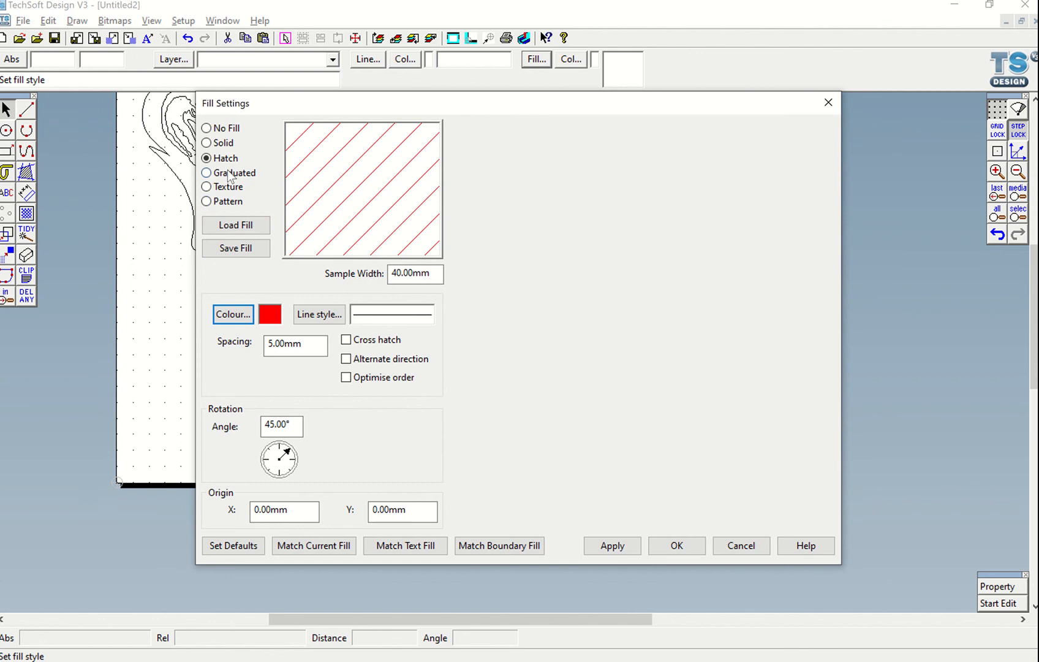
pyautogui.click(347, 340)
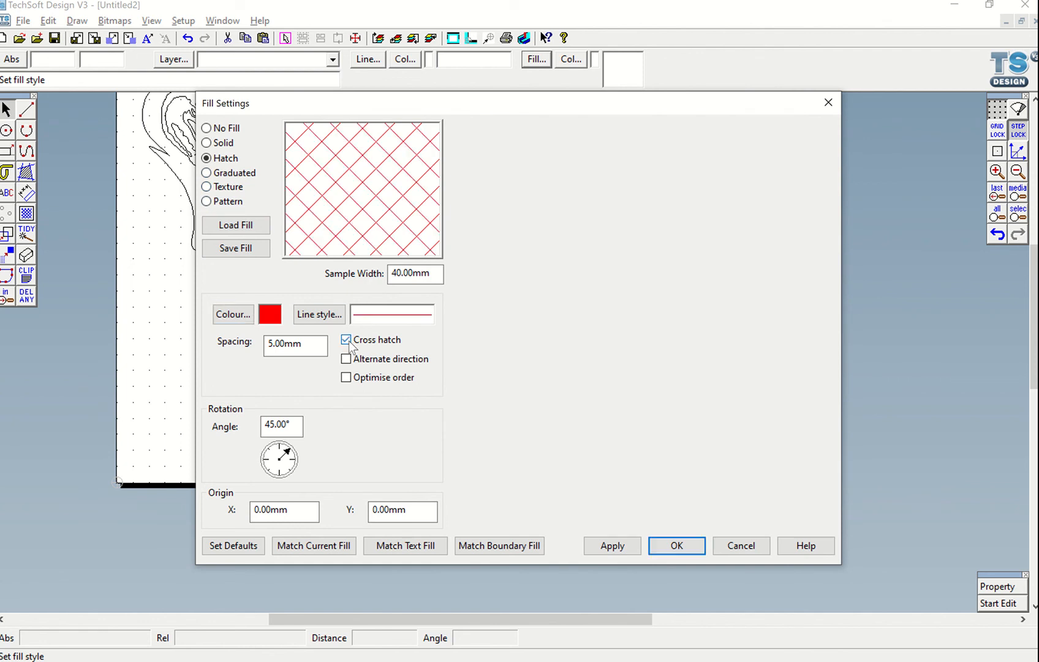
pyautogui.click(397, 275)
pyautogui.press('BackSpace')
pyautogui.write('5')
pyautogui.write('1')
pyautogui.click(634, 548)
pyautogui.click(674, 545)
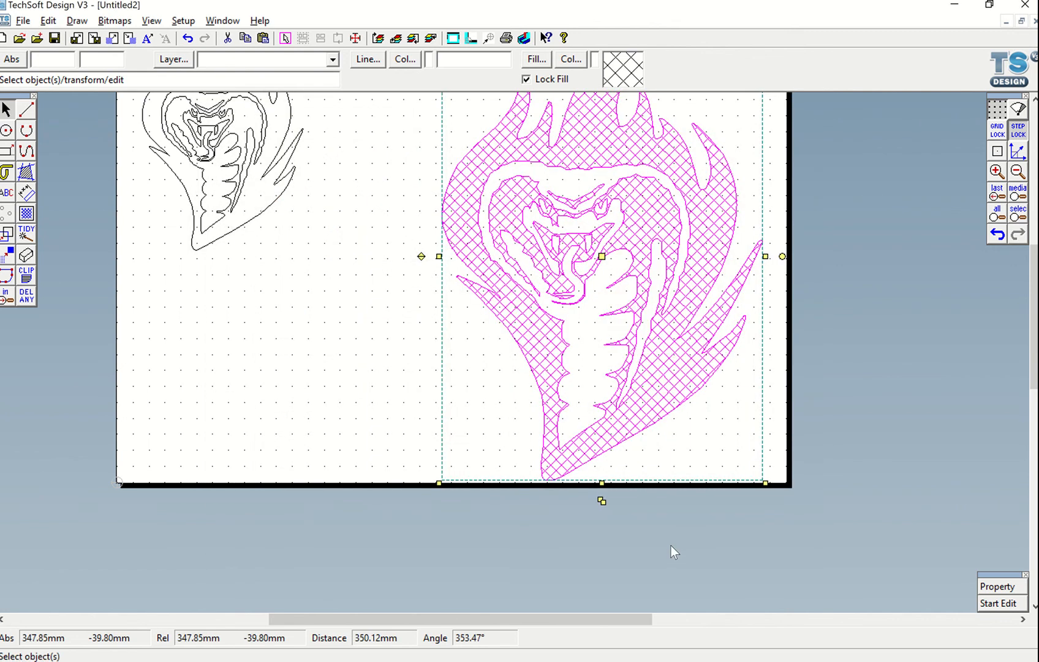
pyautogui.click(424, 336)
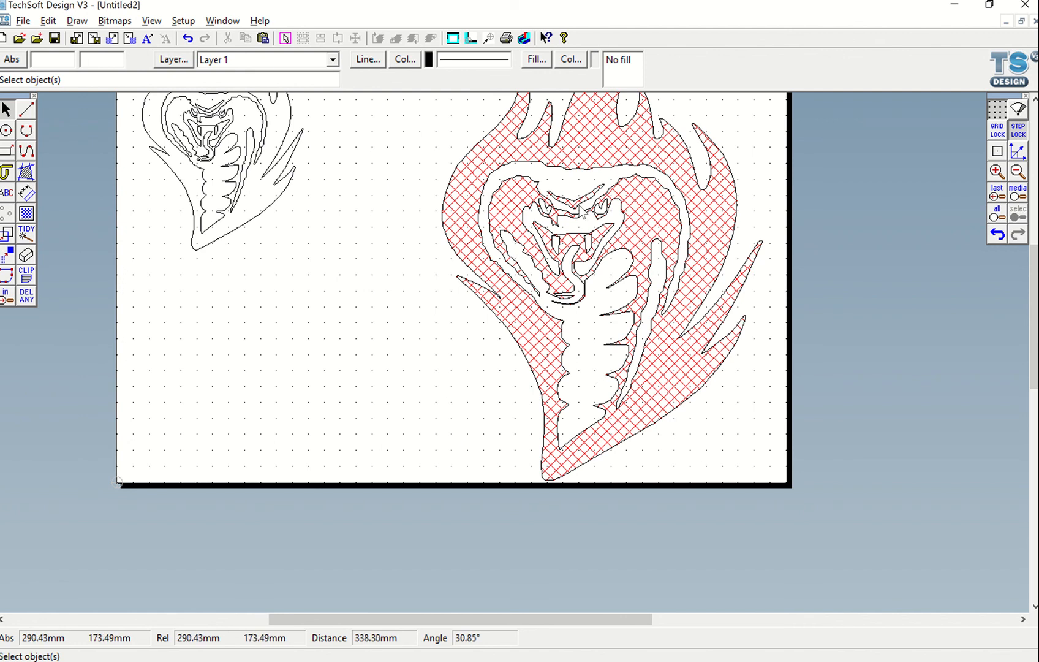
# Set the vectorised cobra's line colour to red
pyautogui.click(476, 224)
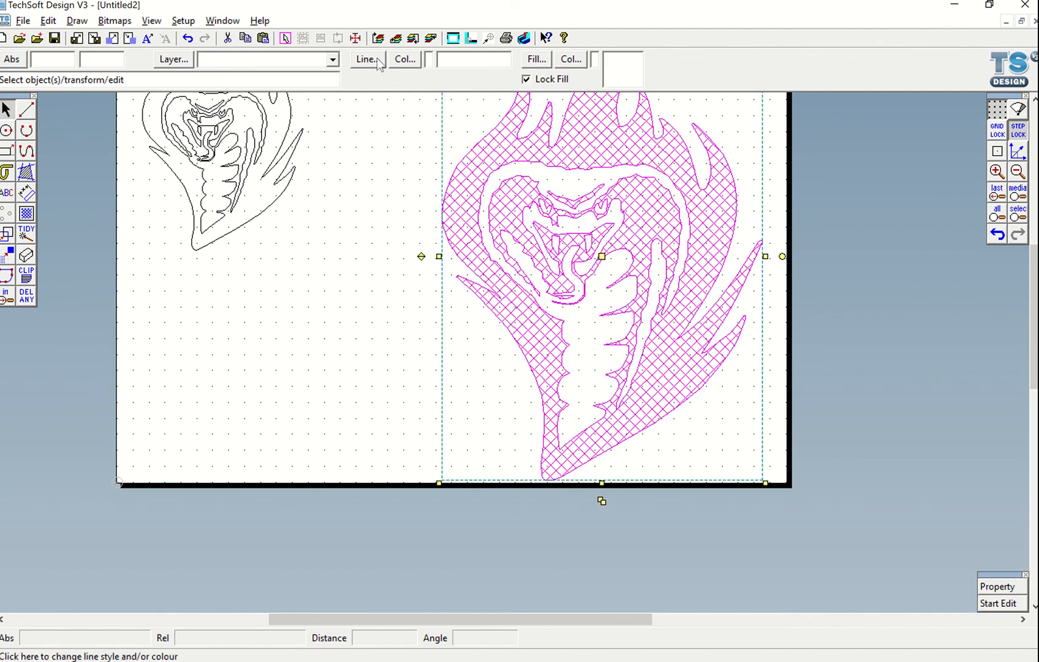
pyautogui.click(408, 211)
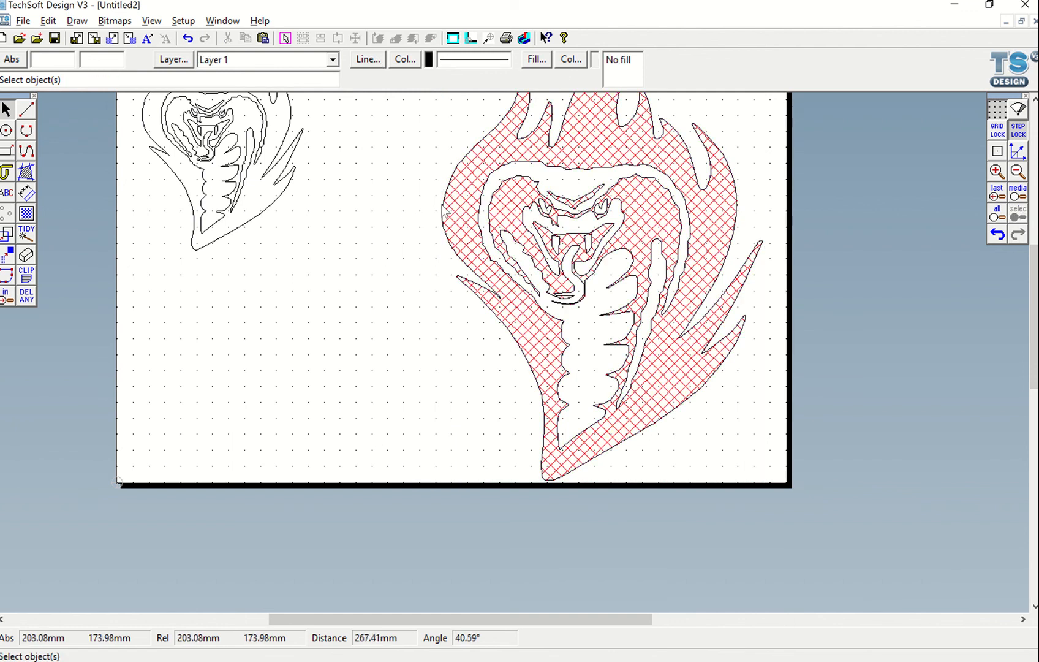
pyautogui.click(449, 211)
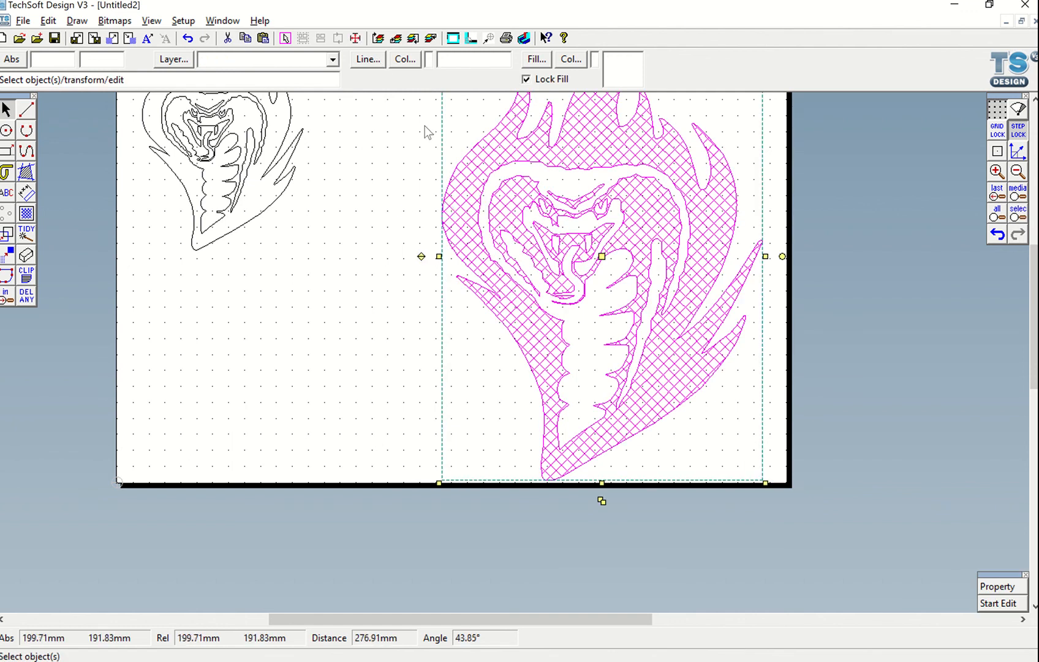
pyautogui.click(404, 60)
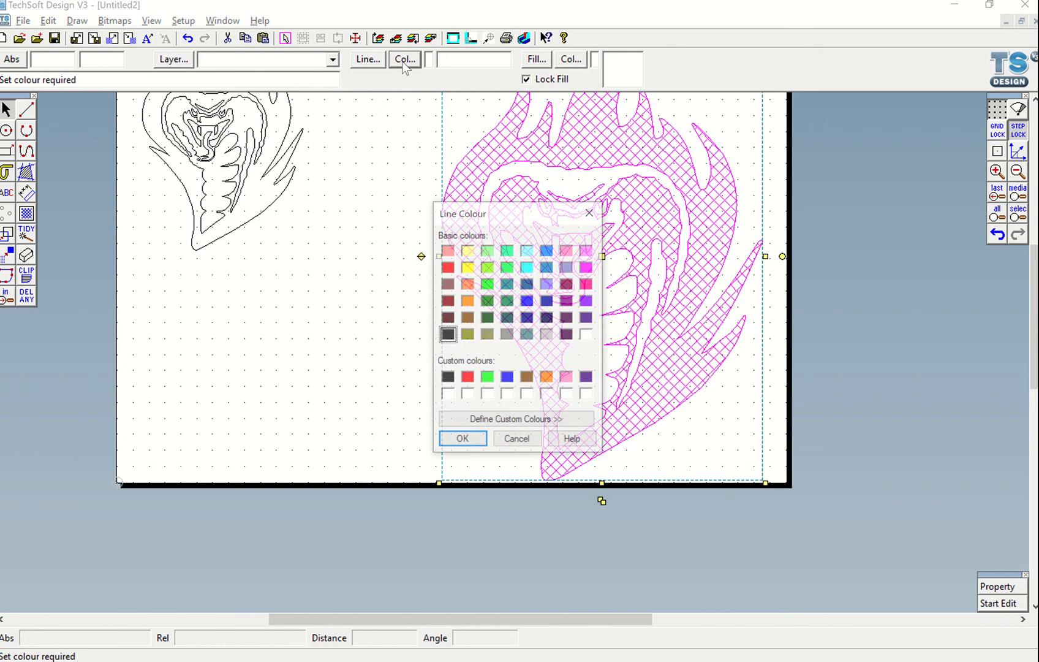
pyautogui.click(468, 378)
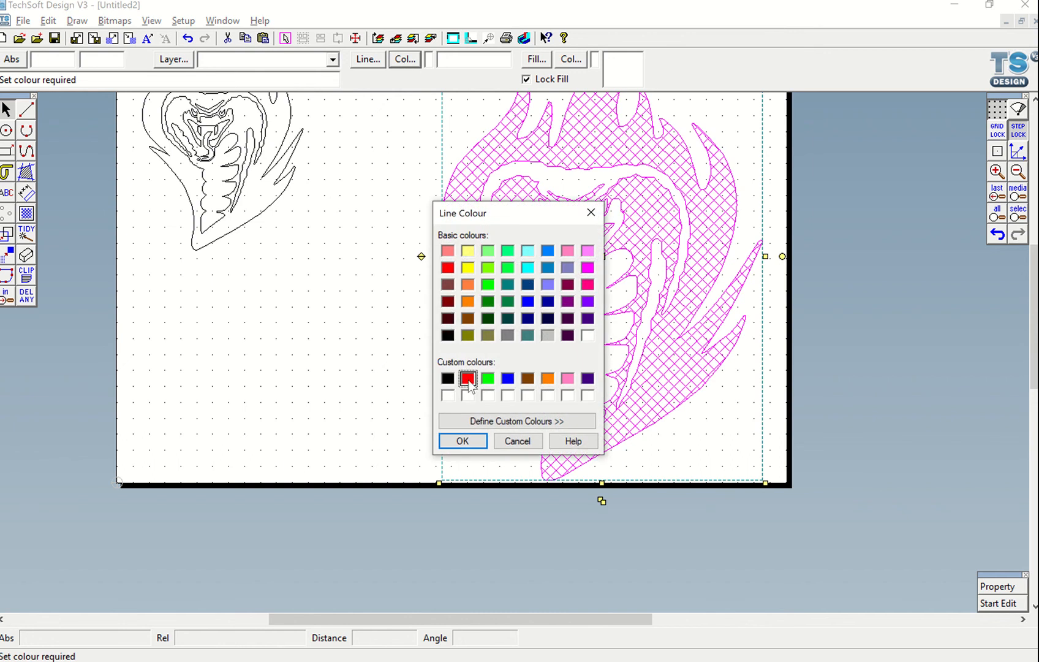
pyautogui.click(463, 441)
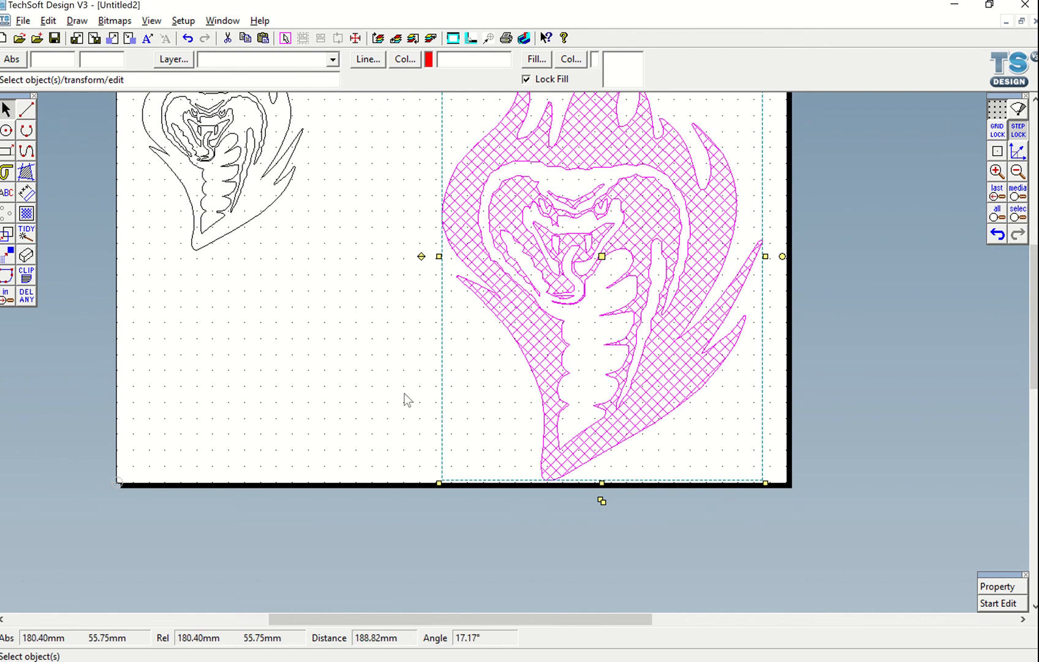
pyautogui.click(536, 319)
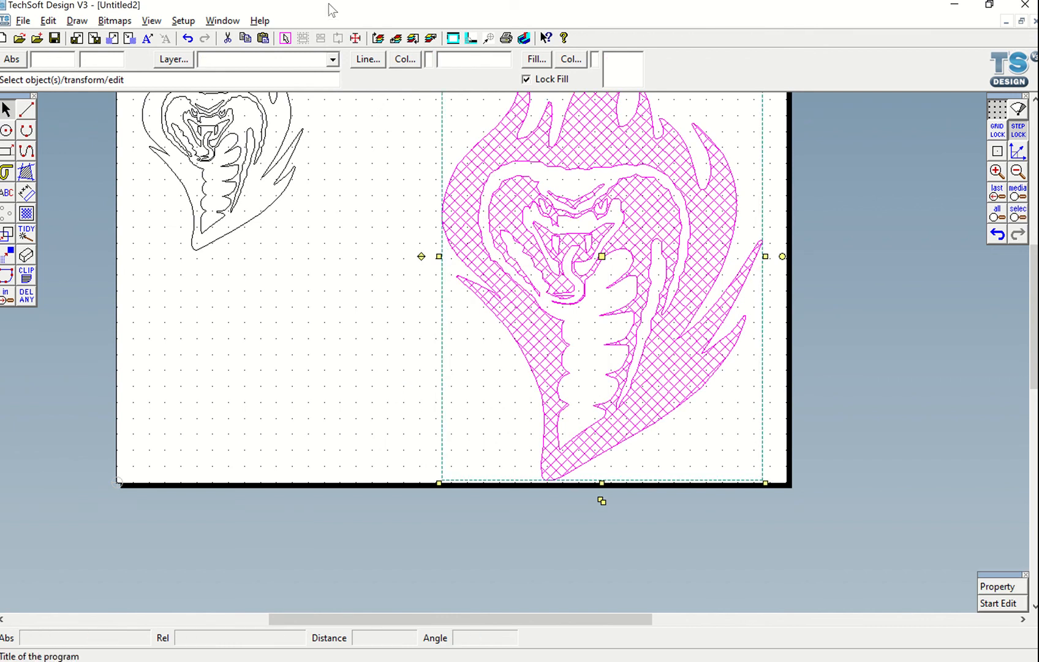
# Set the vectorised cobra's line colour back to black
pyautogui.click(392, 60)
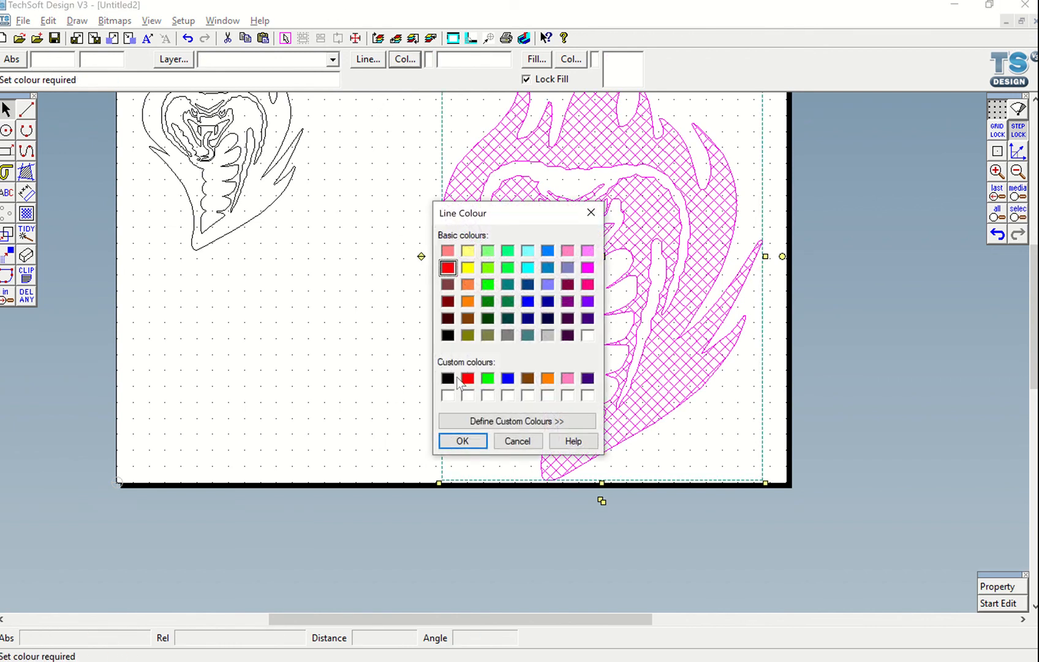
pyautogui.click(448, 378)
pyautogui.click(462, 441)
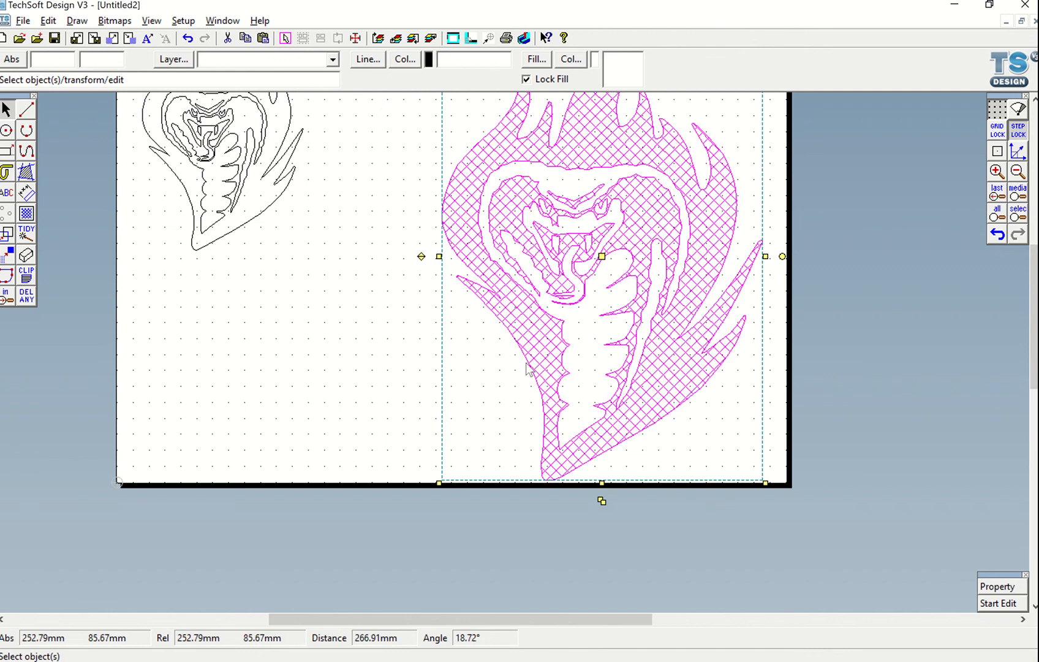
pyautogui.click(279, 352)
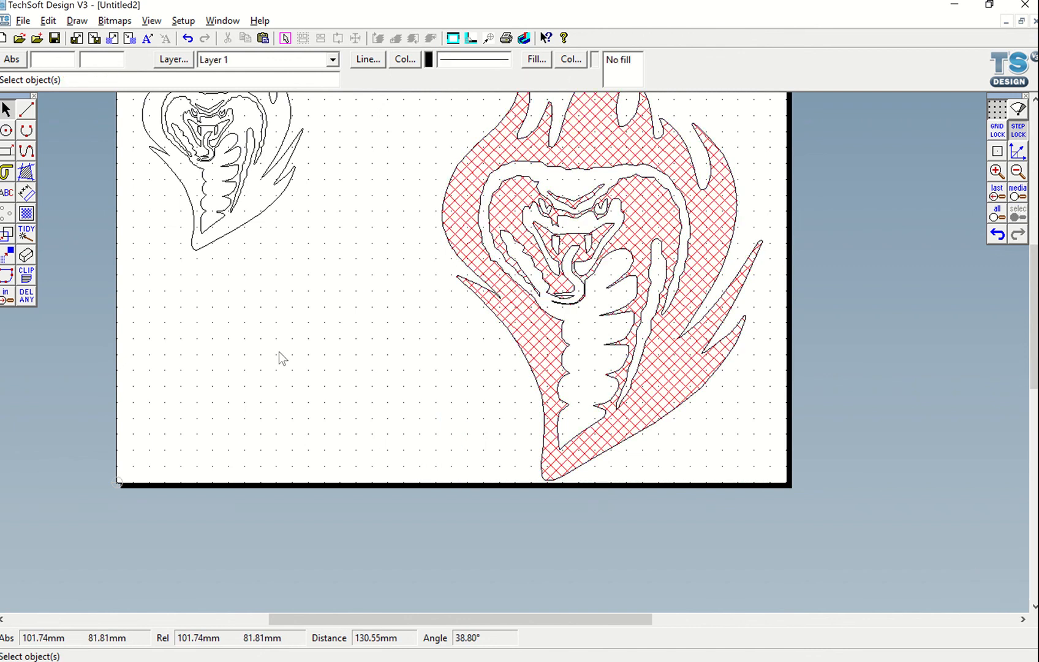
# Switch to another open application
pyautogui.hotkey('alt', 'Tab')
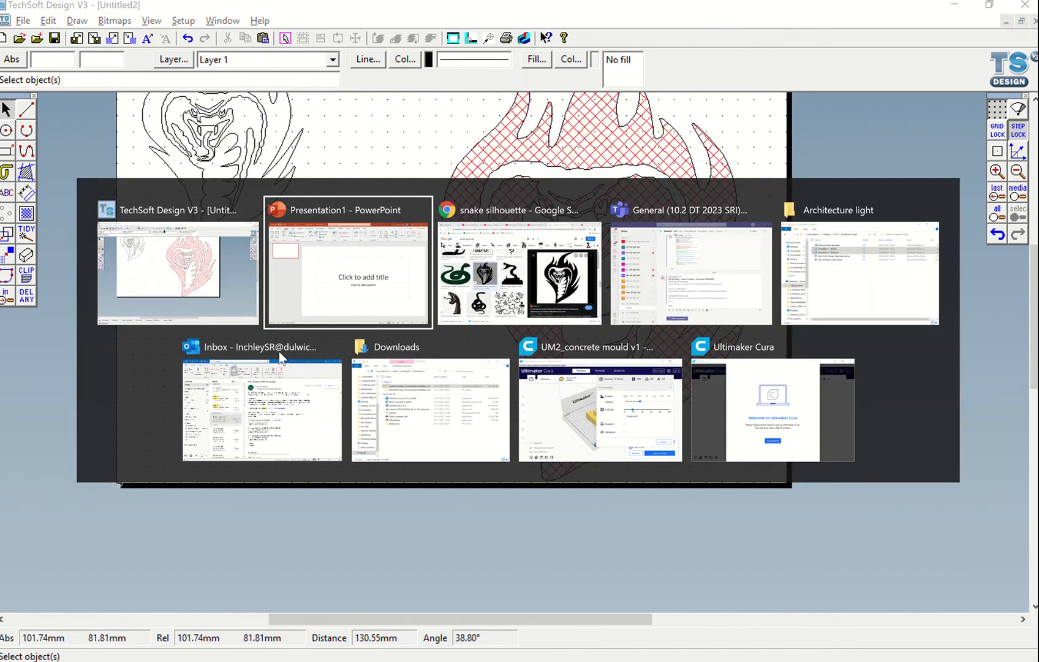